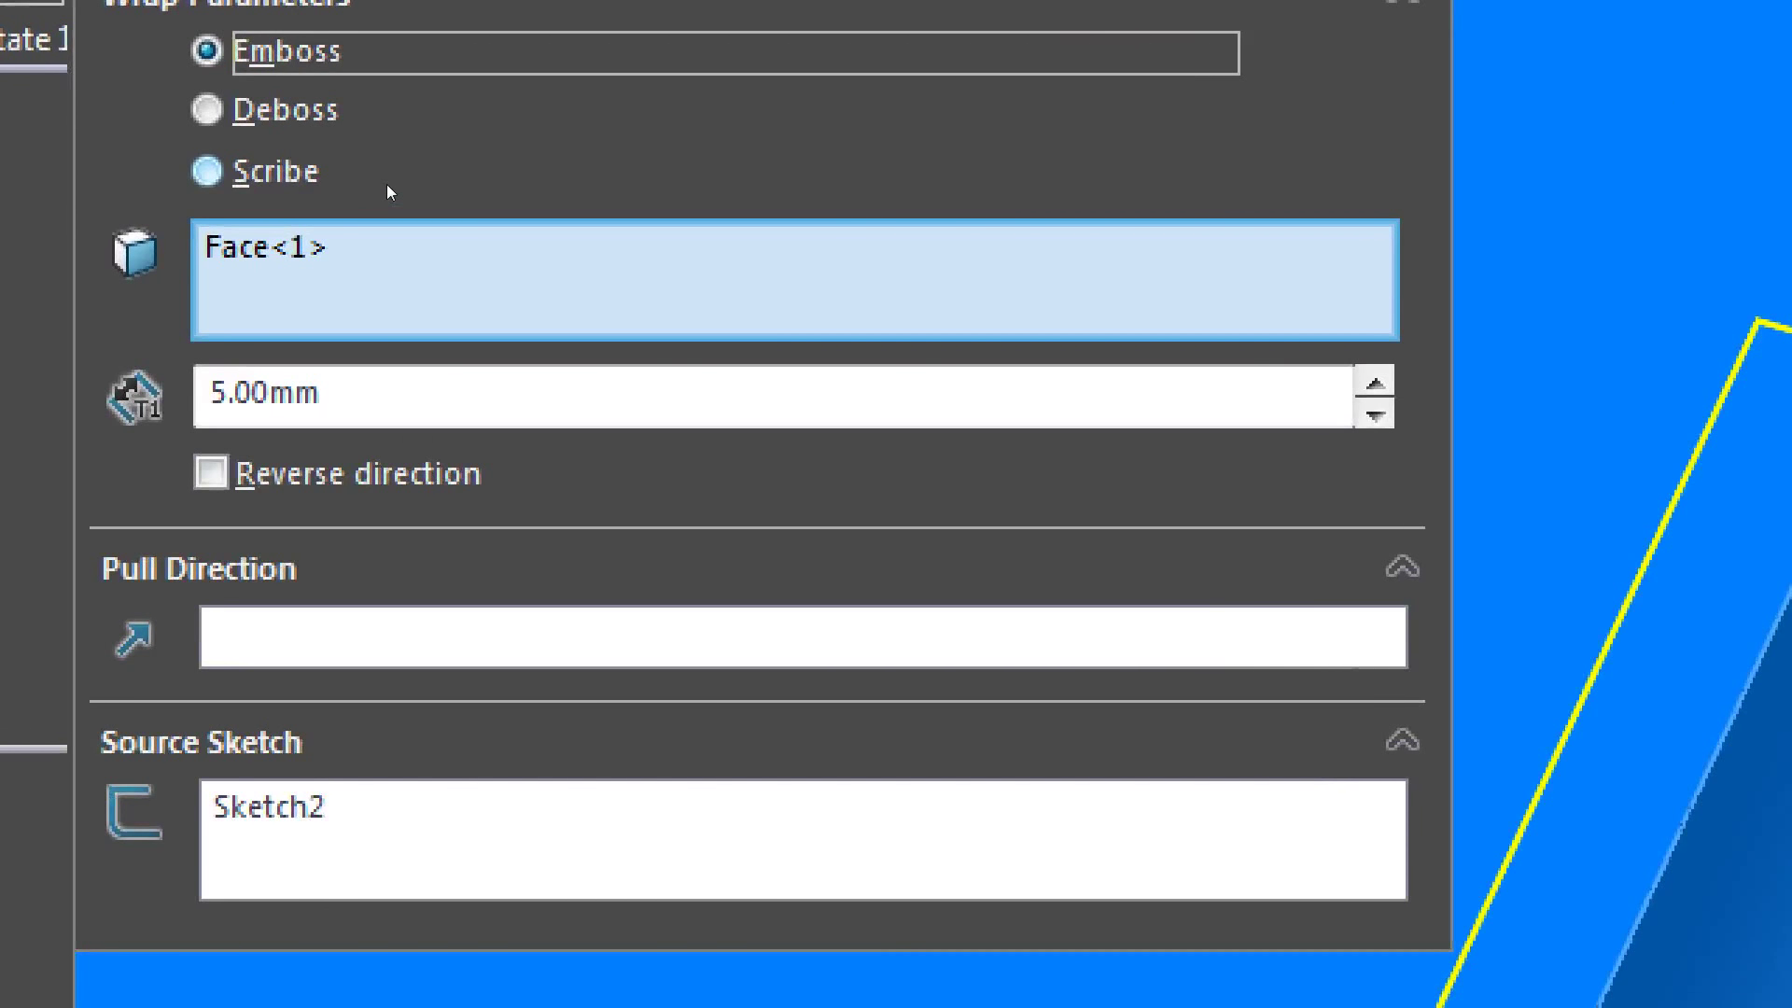
Wrap the SOLIDBYTE text sketch onto the curved face using the Scribe option and check the split letter faces
{"action": "left_click", "coordinate": [315, 181]}
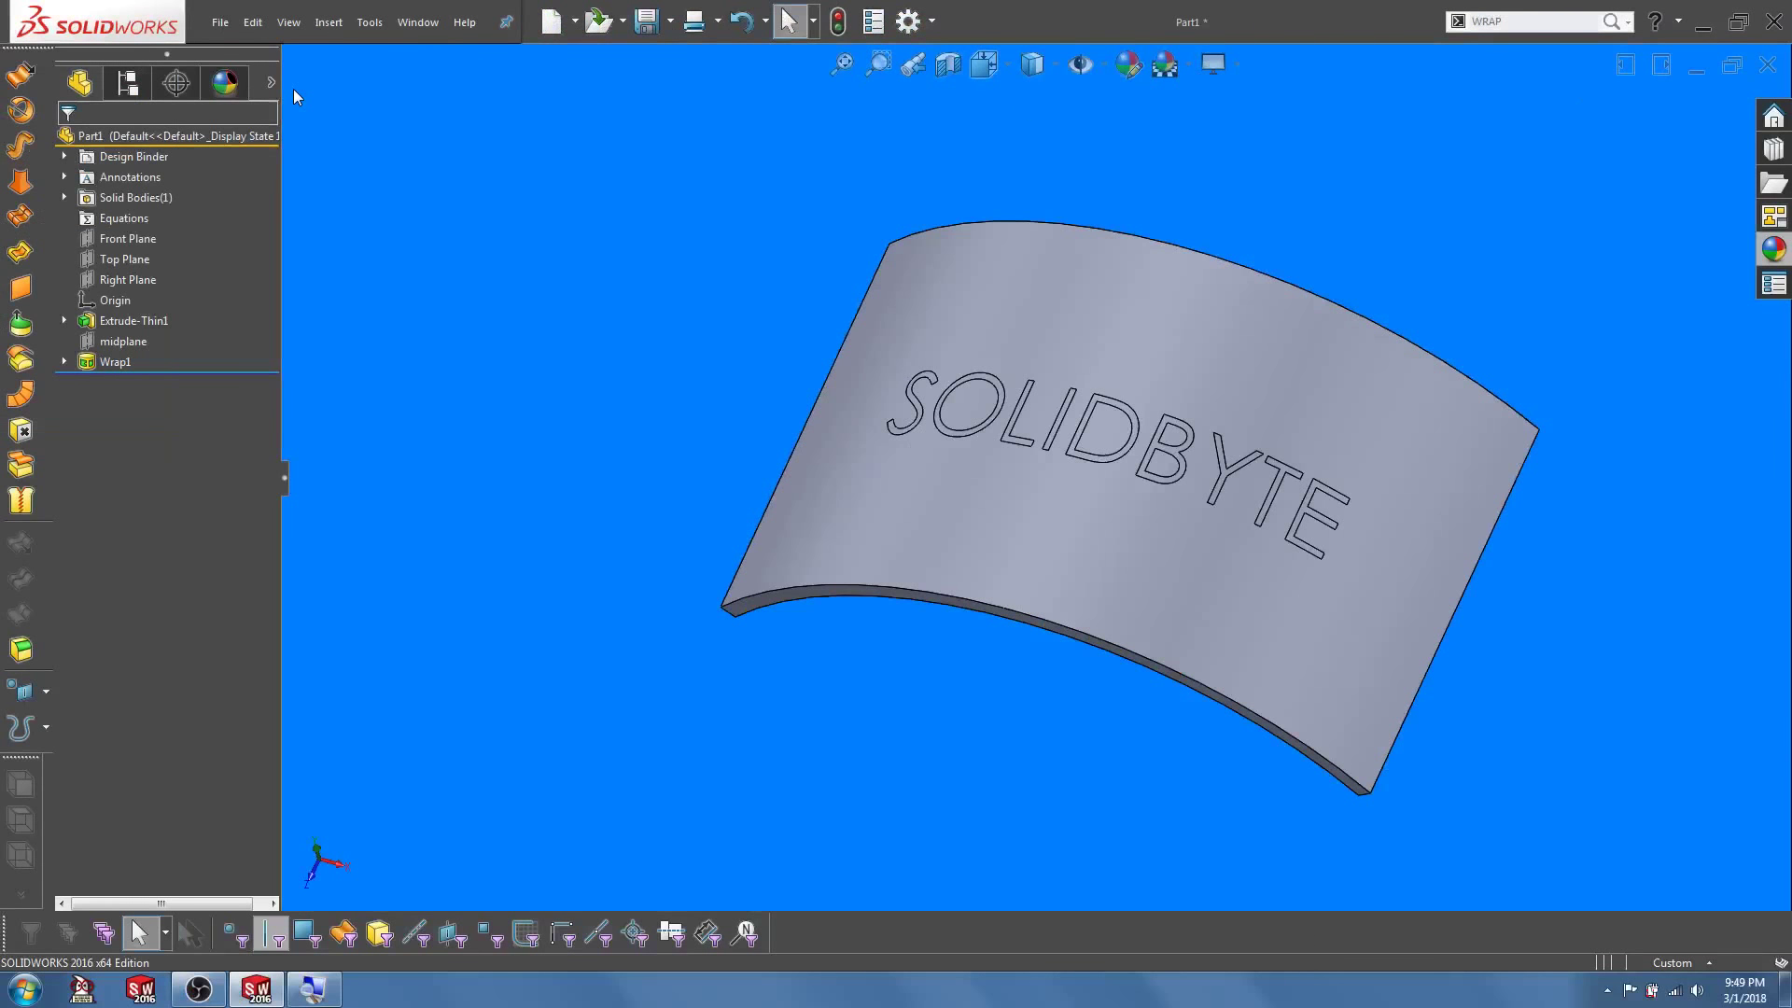
{"action": "scroll", "coordinate": [887, 453], "scroll_direction": "down", "scroll_amount": 5}
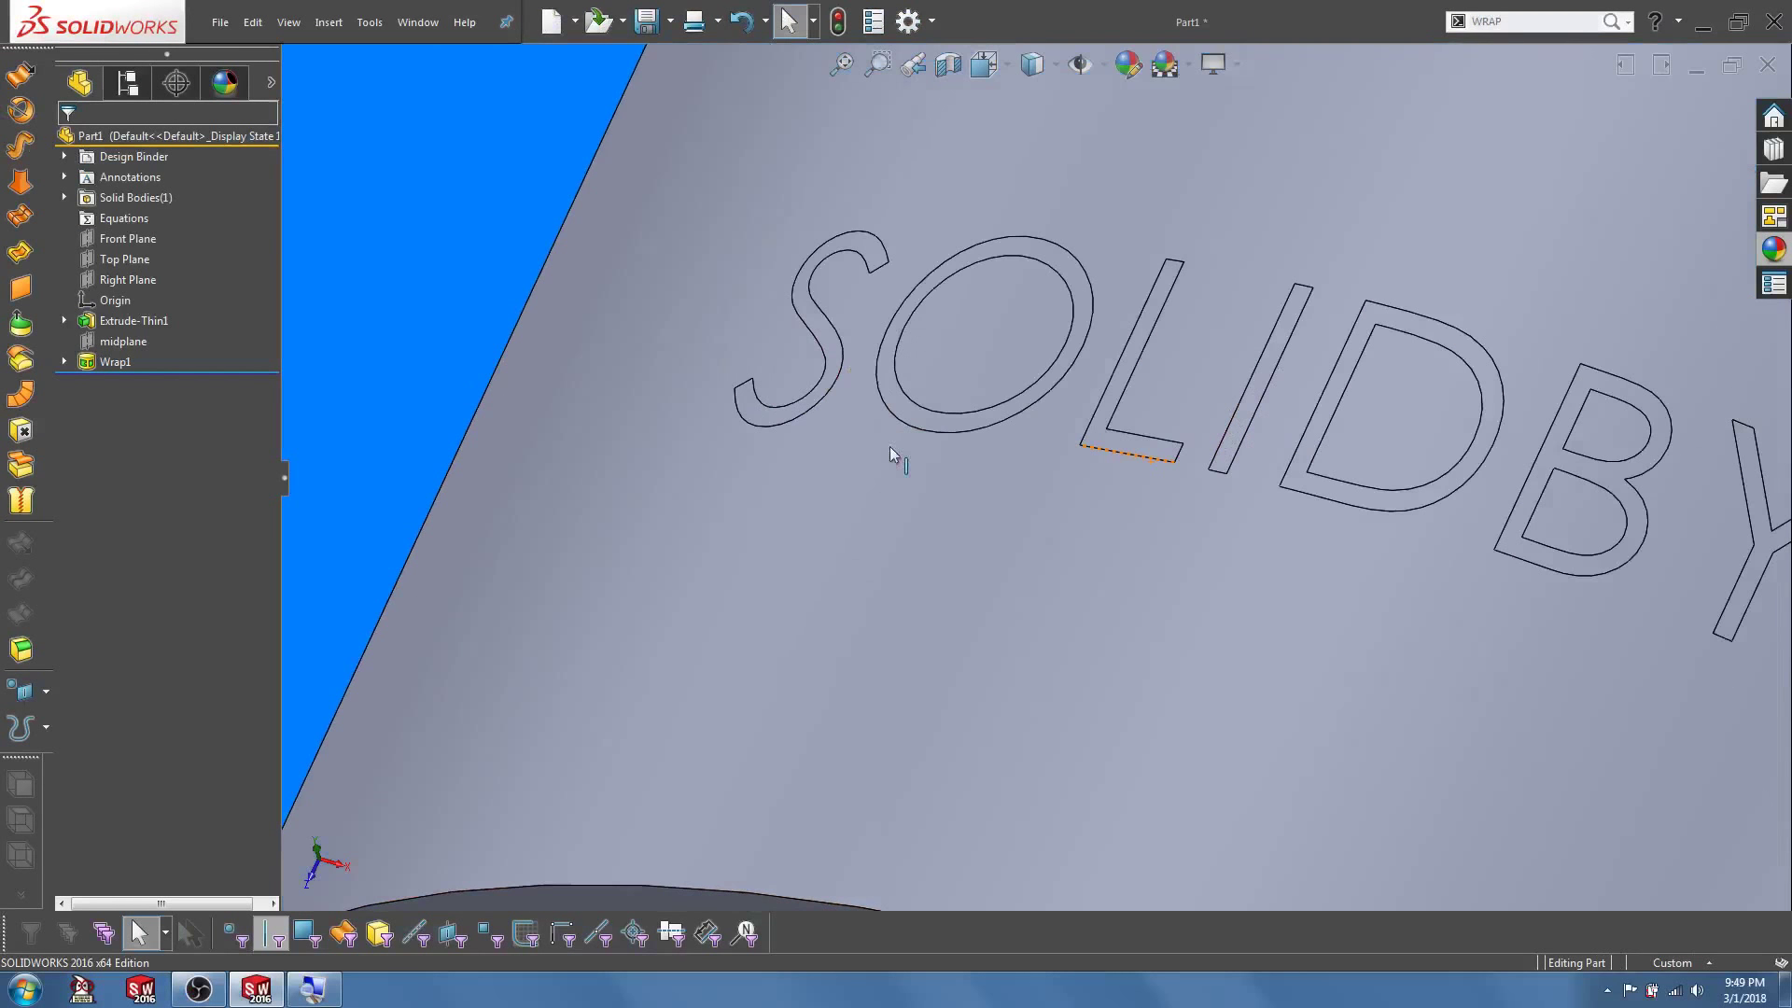
{"action": "middle_click_drag", "start_coordinate": [786, 409], "coordinate": [786, 422]}
{"action": "left_click", "coordinate": [786, 422]}
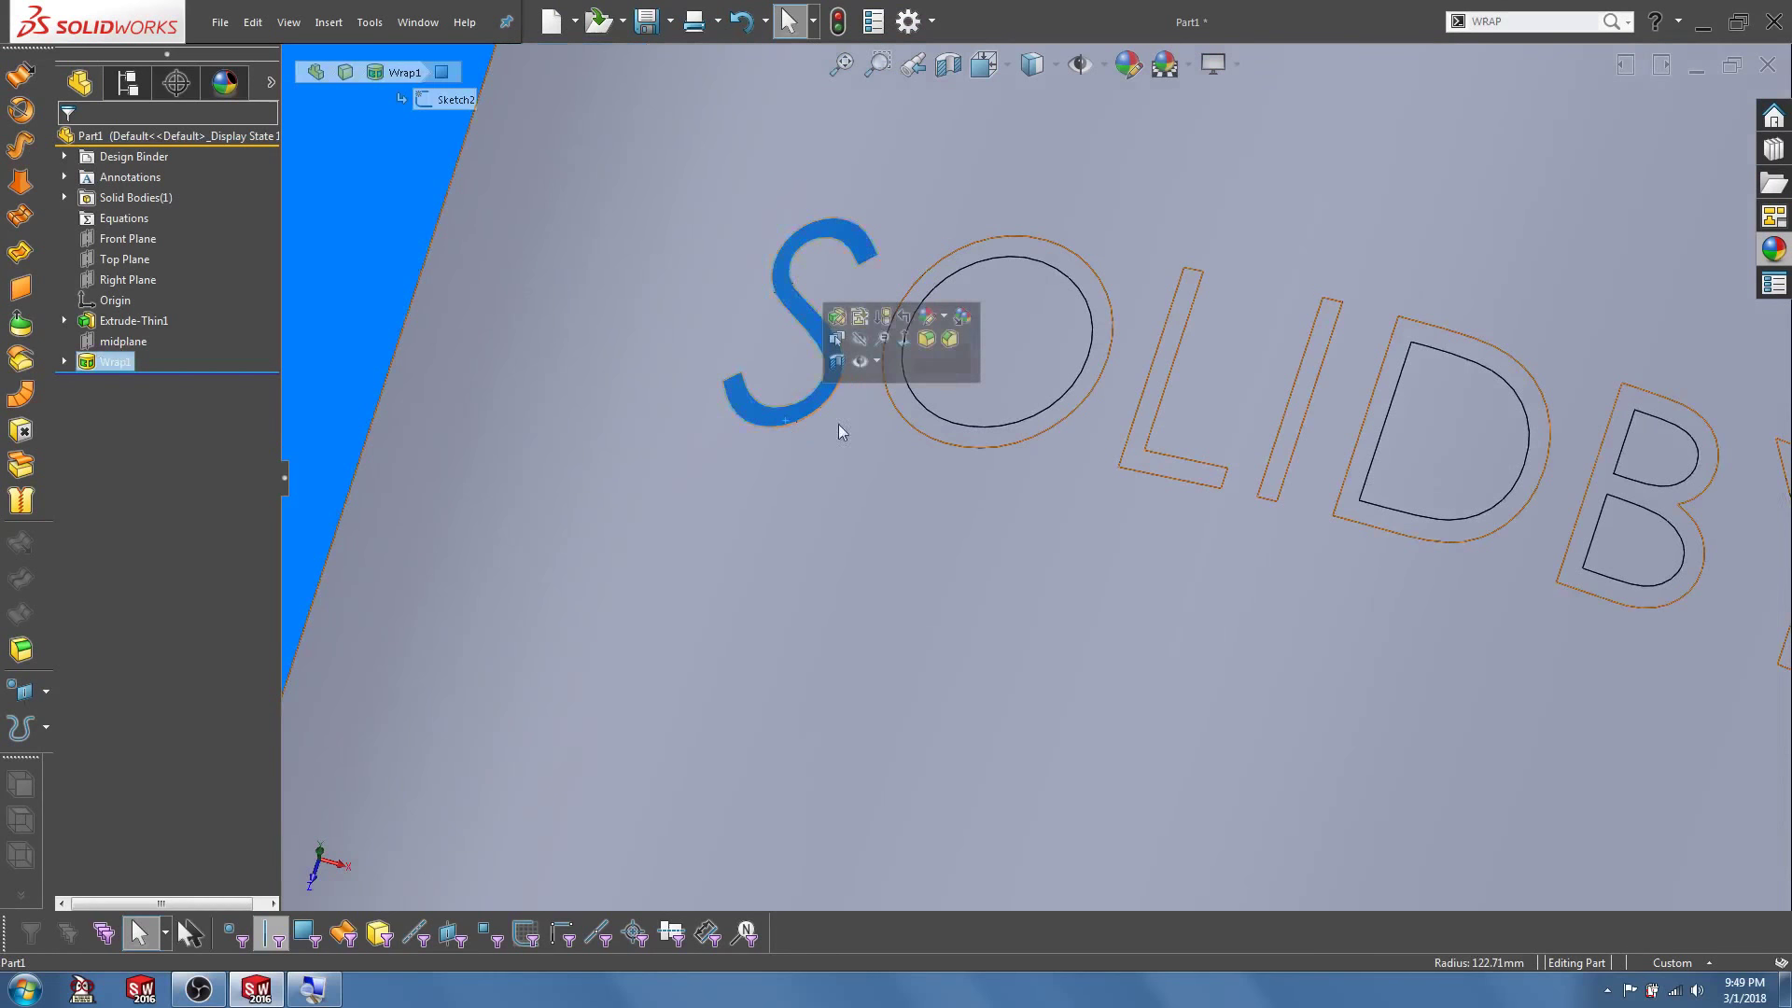
{"action": "left_click", "coordinate": [921, 424]}
{"action": "scroll", "coordinate": [918, 431], "scroll_direction": "up", "scroll_amount": 2}
{"action": "scroll", "coordinate": [918, 429], "scroll_direction": "up", "scroll_amount": 3}
{"action": "left_click", "coordinate": [623, 358]}
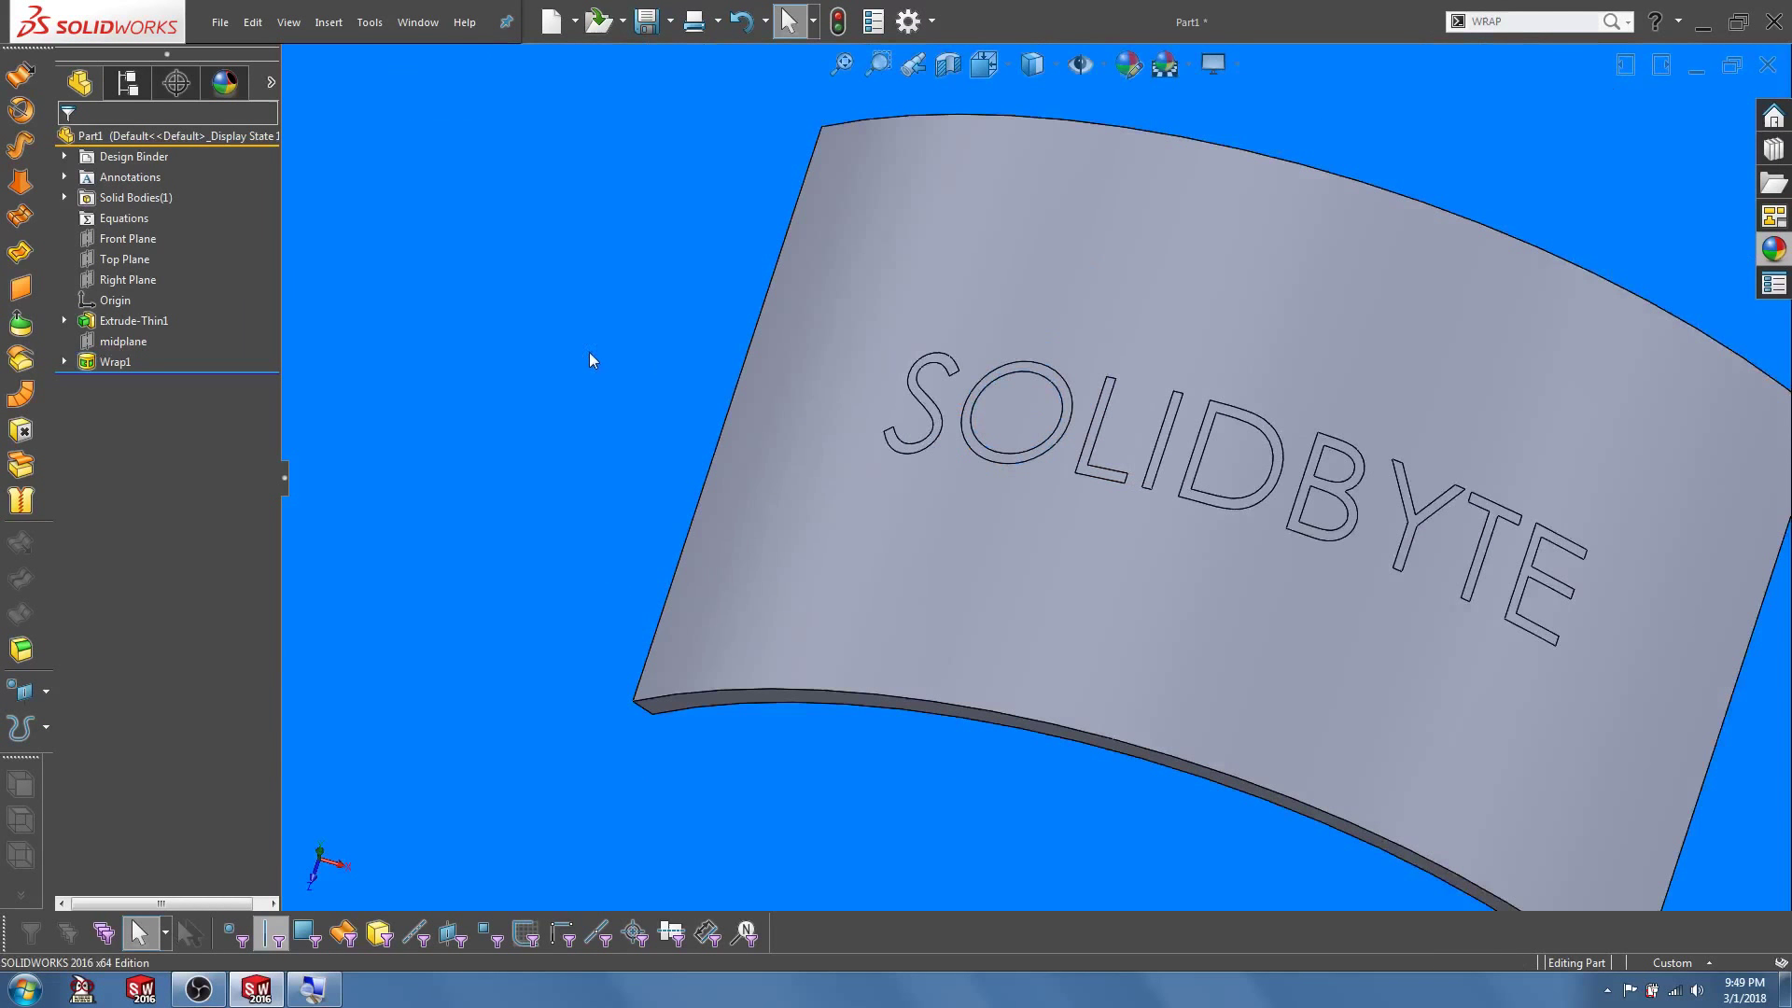
Start an extruded surface from the scribed face of the letter S, and remove that face from the selection
{"action": "key", "text": "s"}
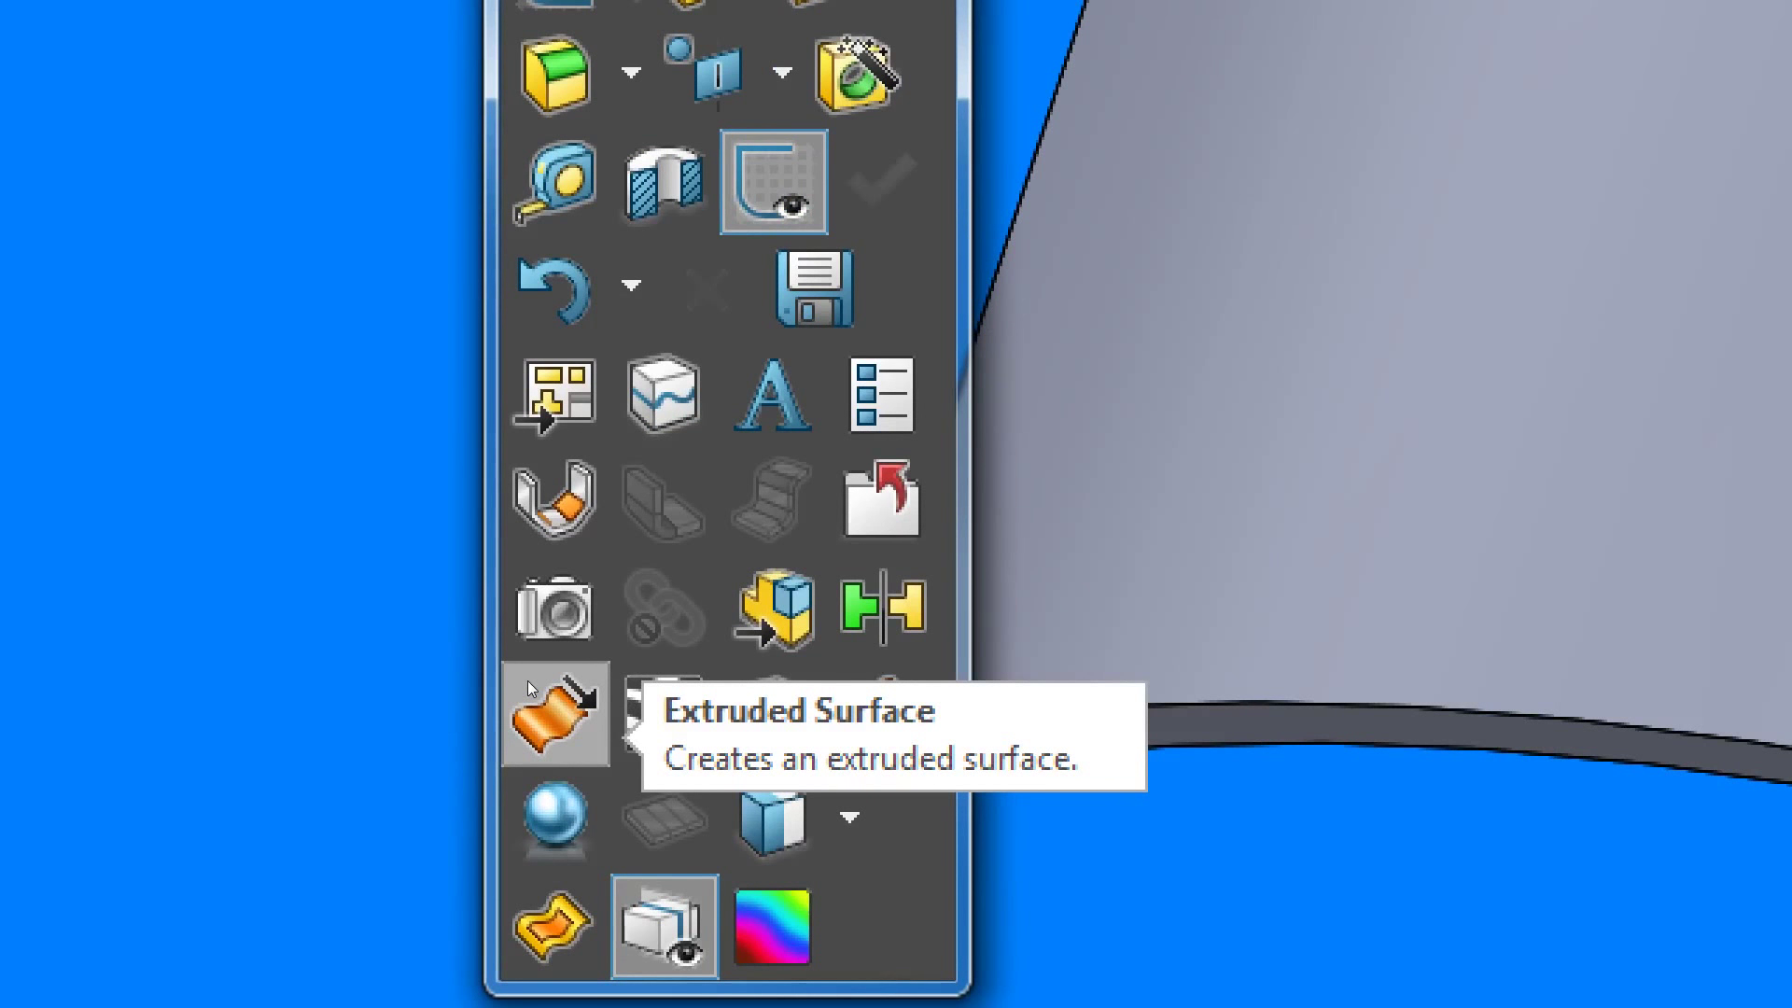
{"action": "left_click", "coordinate": [528, 686]}
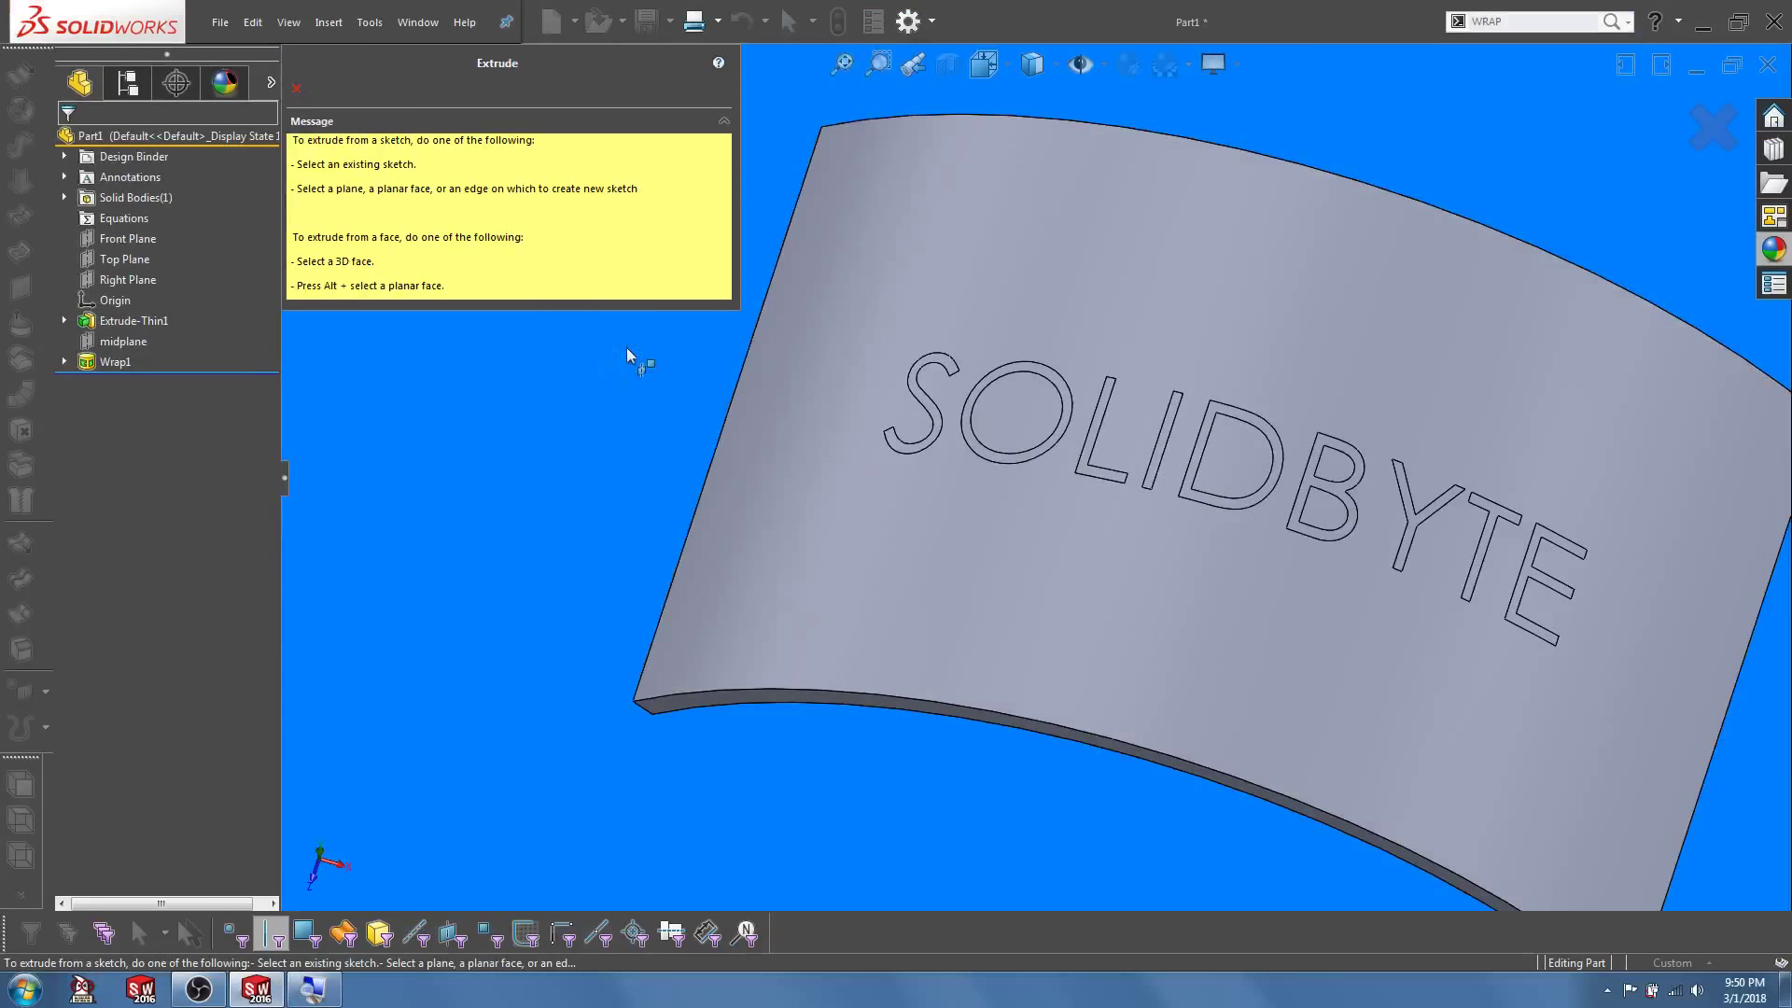
{"action": "scroll", "coordinate": [934, 454], "scroll_direction": "down", "scroll_amount": 5}
{"action": "scroll", "coordinate": [933, 452], "scroll_direction": "up", "scroll_amount": 3}
{"action": "scroll", "coordinate": [928, 388], "scroll_direction": "down", "scroll_amount": 4}
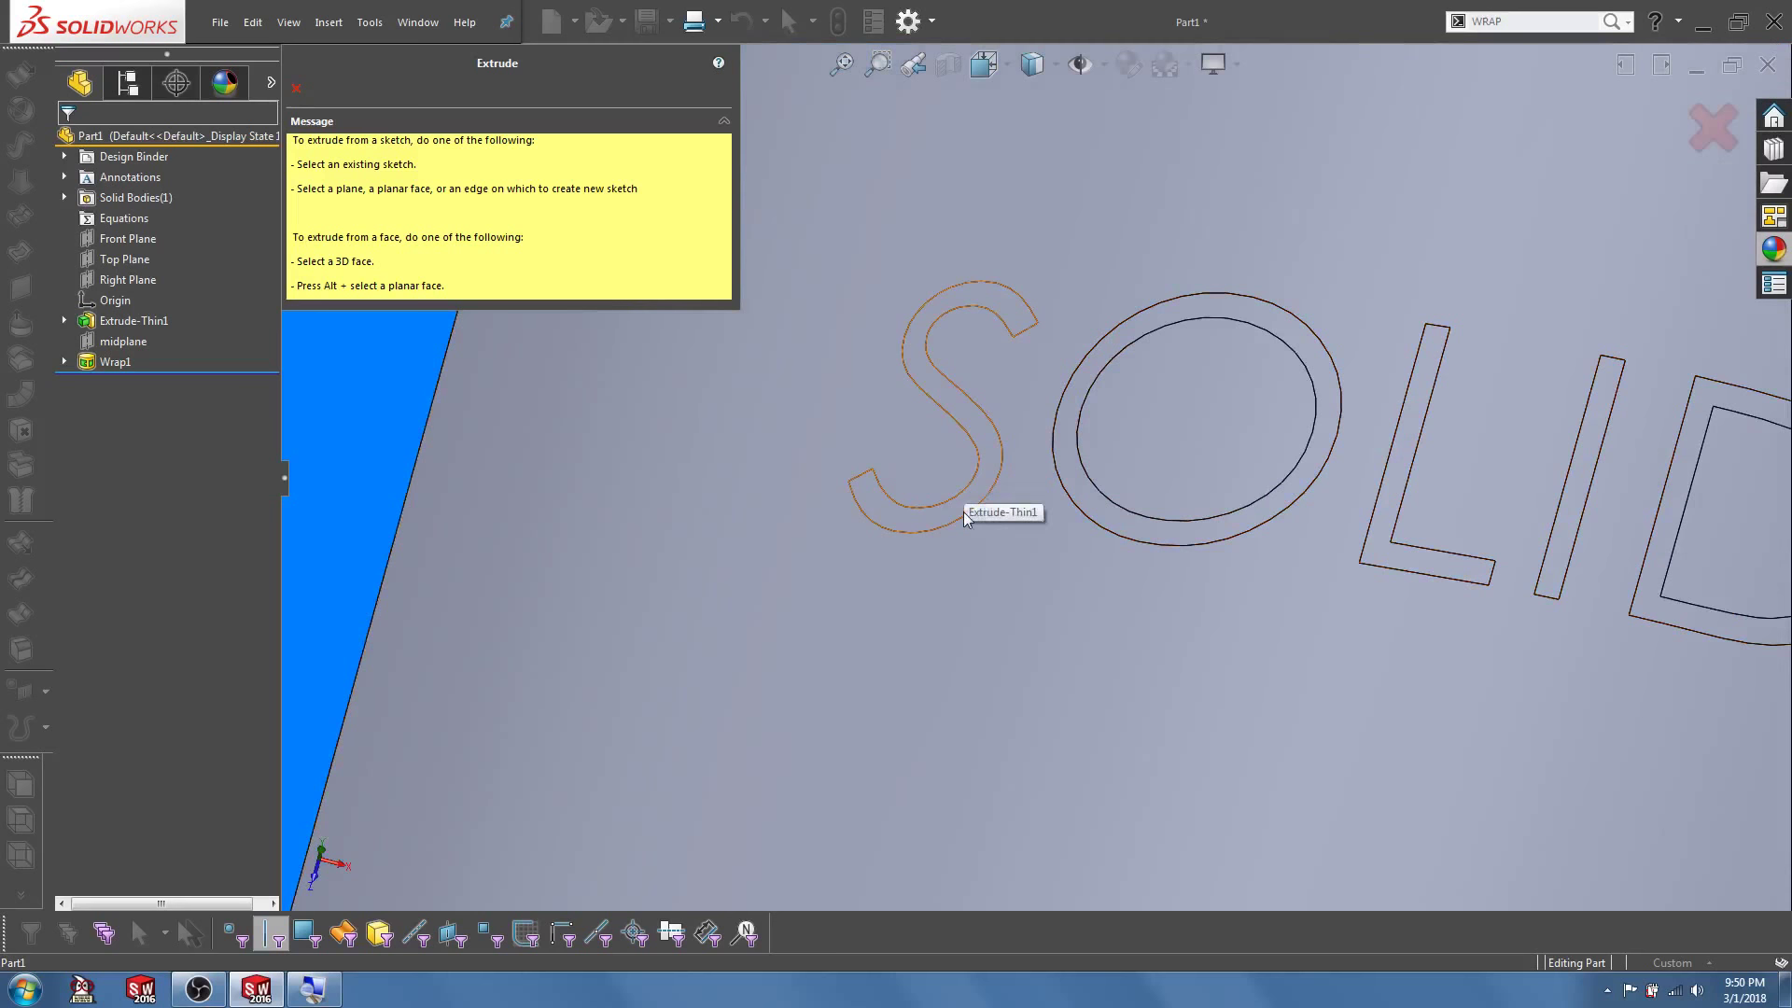
{"action": "left_click", "coordinate": [987, 457]}
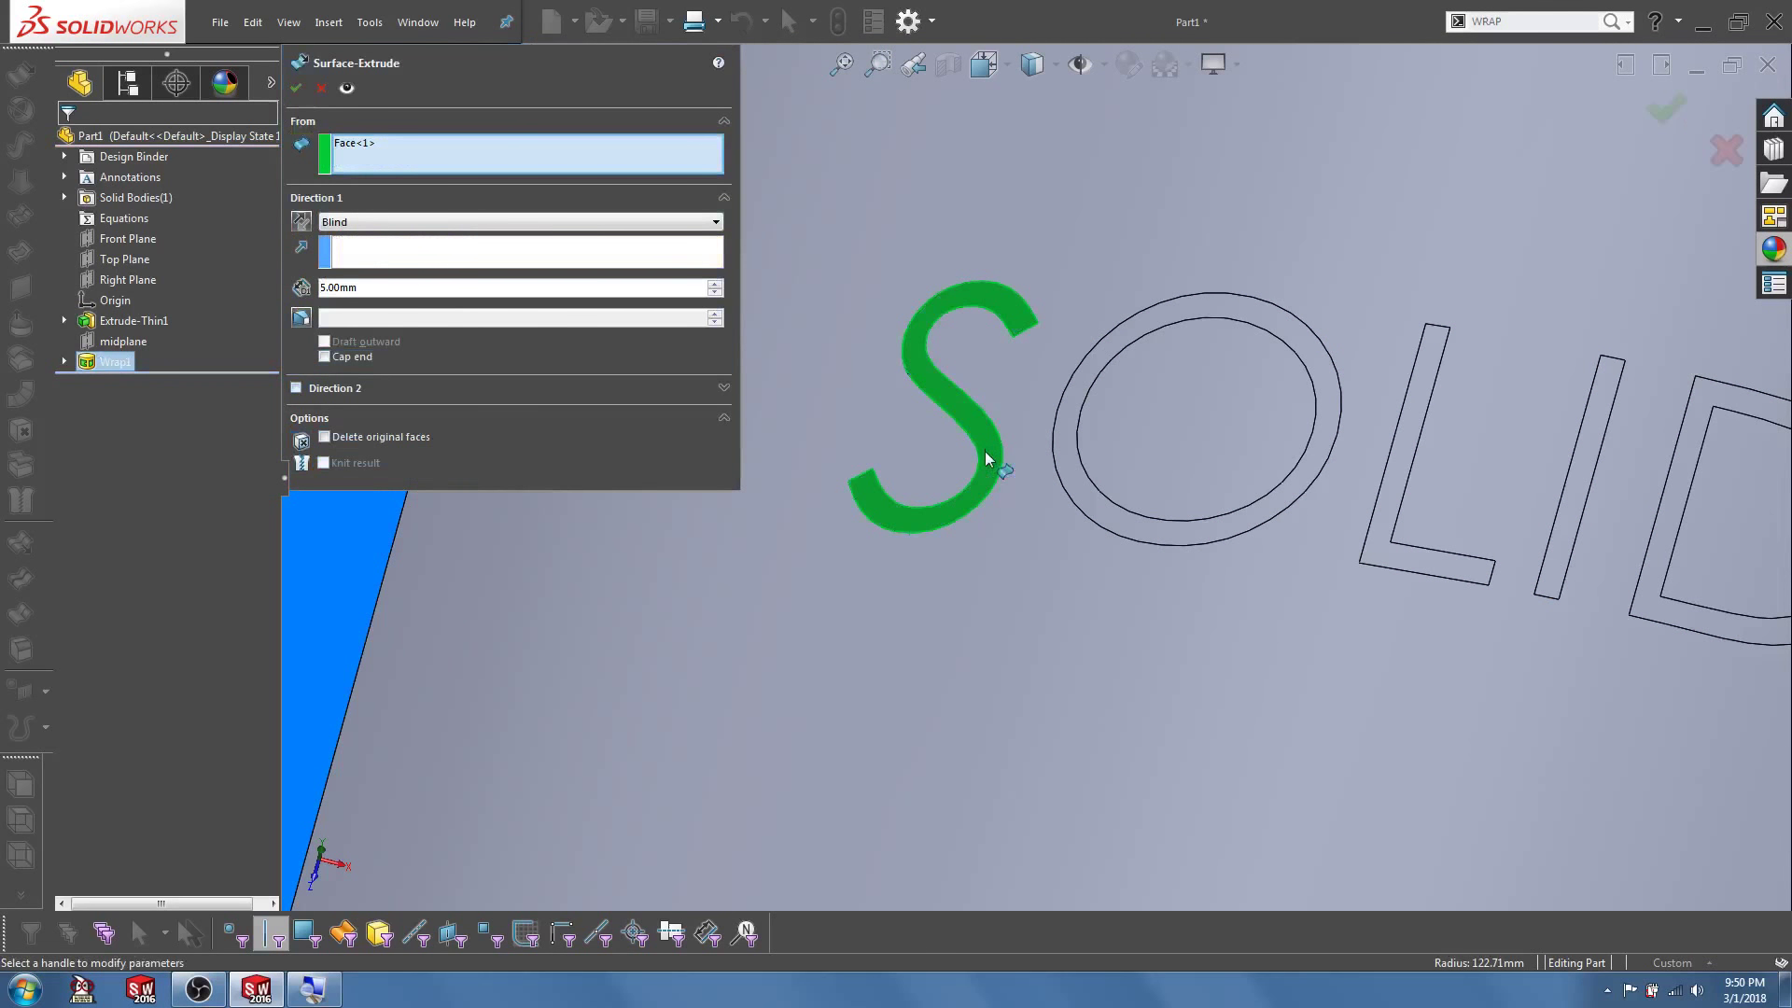
{"action": "scroll", "coordinate": [983, 454], "scroll_direction": "up", "scroll_amount": 6}
{"action": "middle_click_drag", "start_coordinate": [936, 491], "coordinate": [894, 452]}
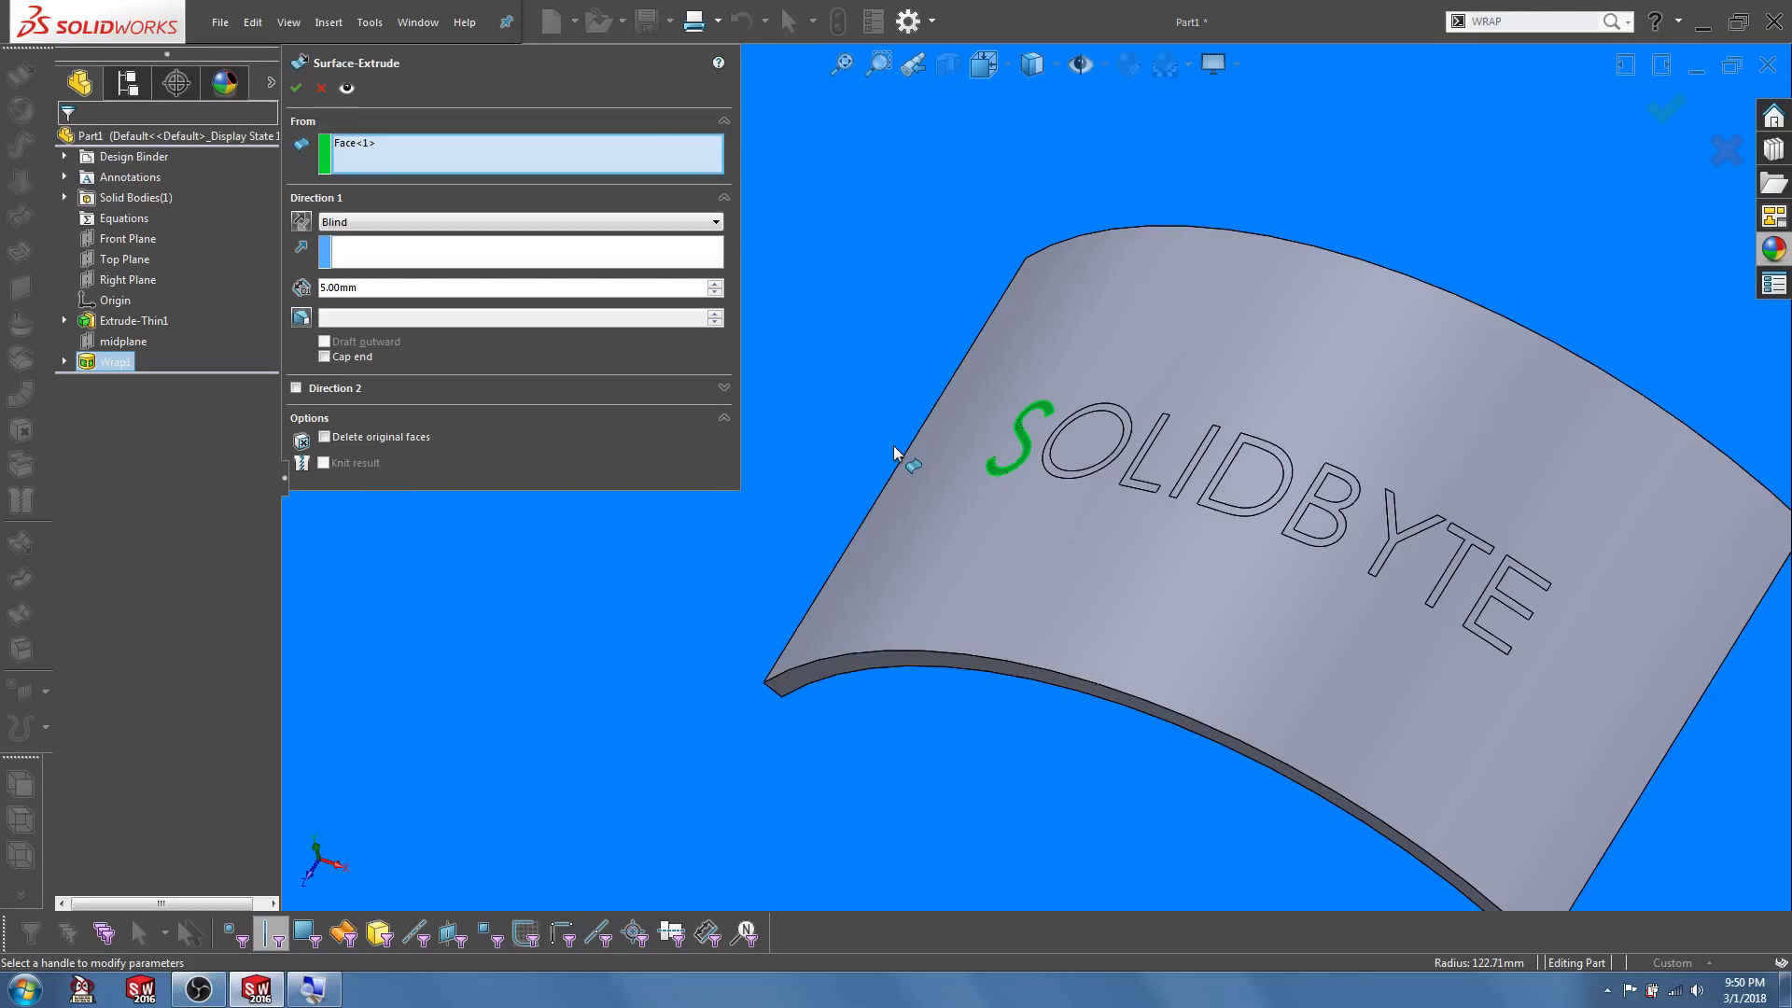
{"action": "left_click", "coordinate": [355, 144]}
{"action": "key", "text": "Delete"}
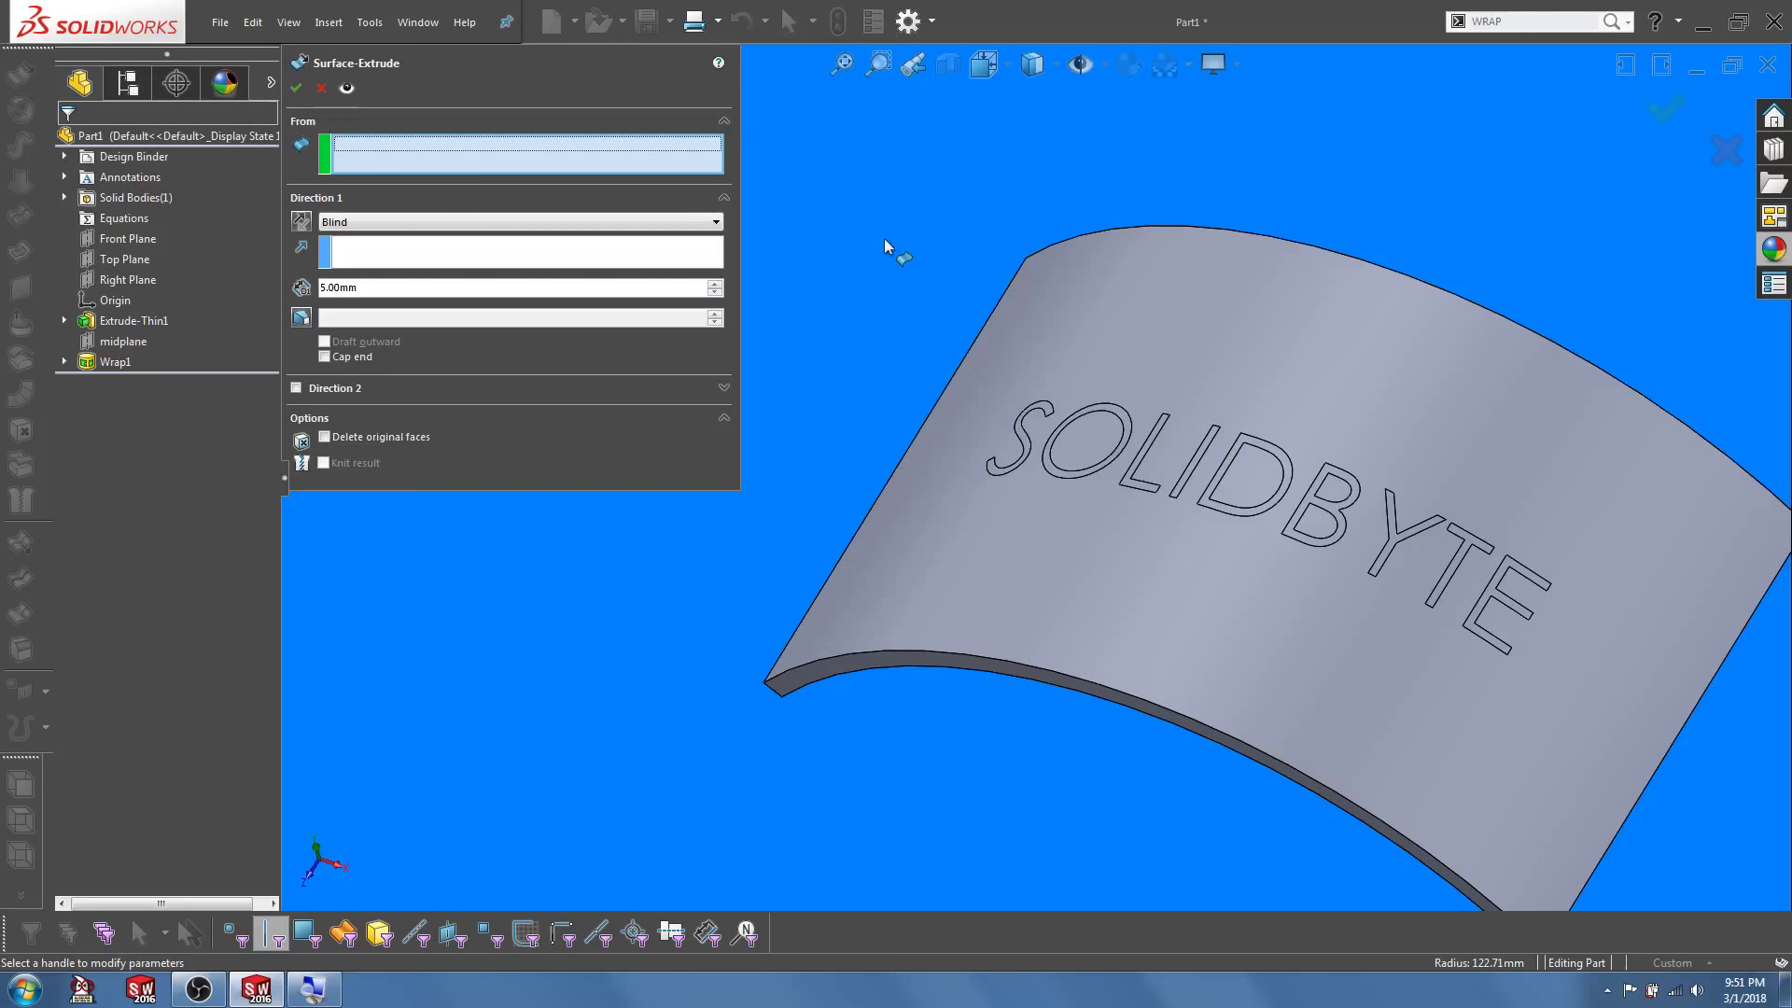
{"action": "middle_click_drag", "start_coordinate": [883, 238], "coordinate": [1028, 559]}
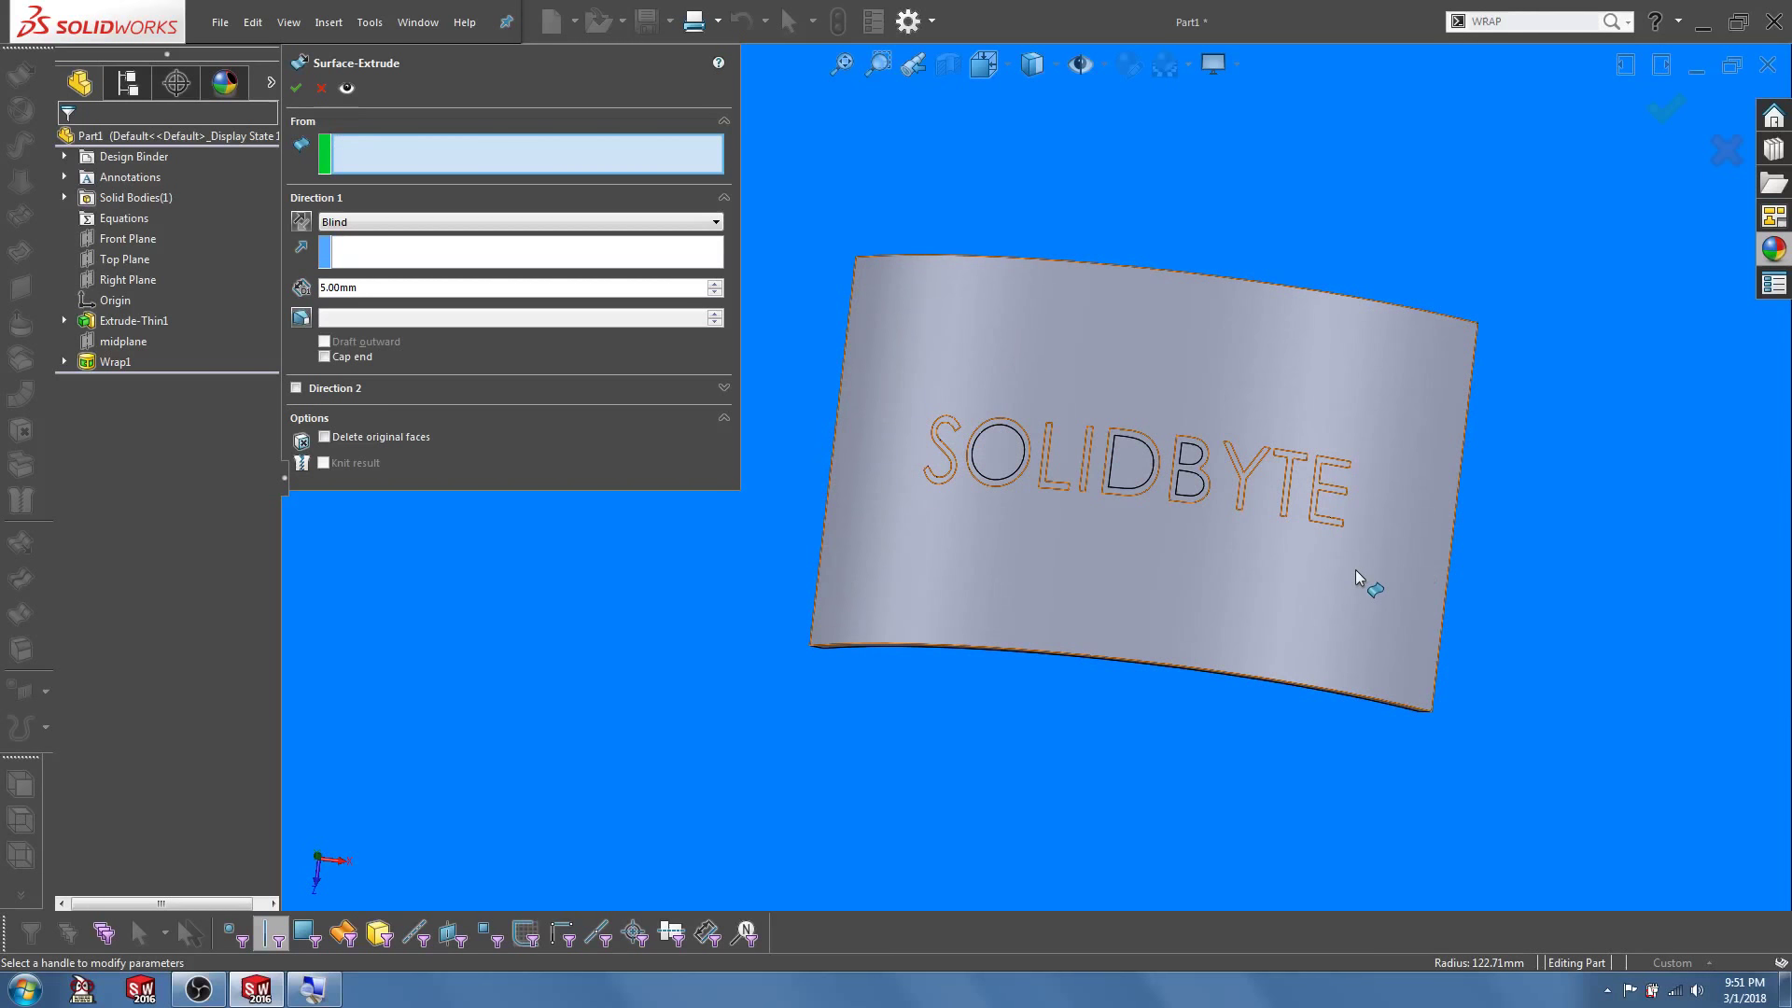
{"action": "left_click_drag", "start_coordinate": [1355, 570], "coordinate": [899, 170]}
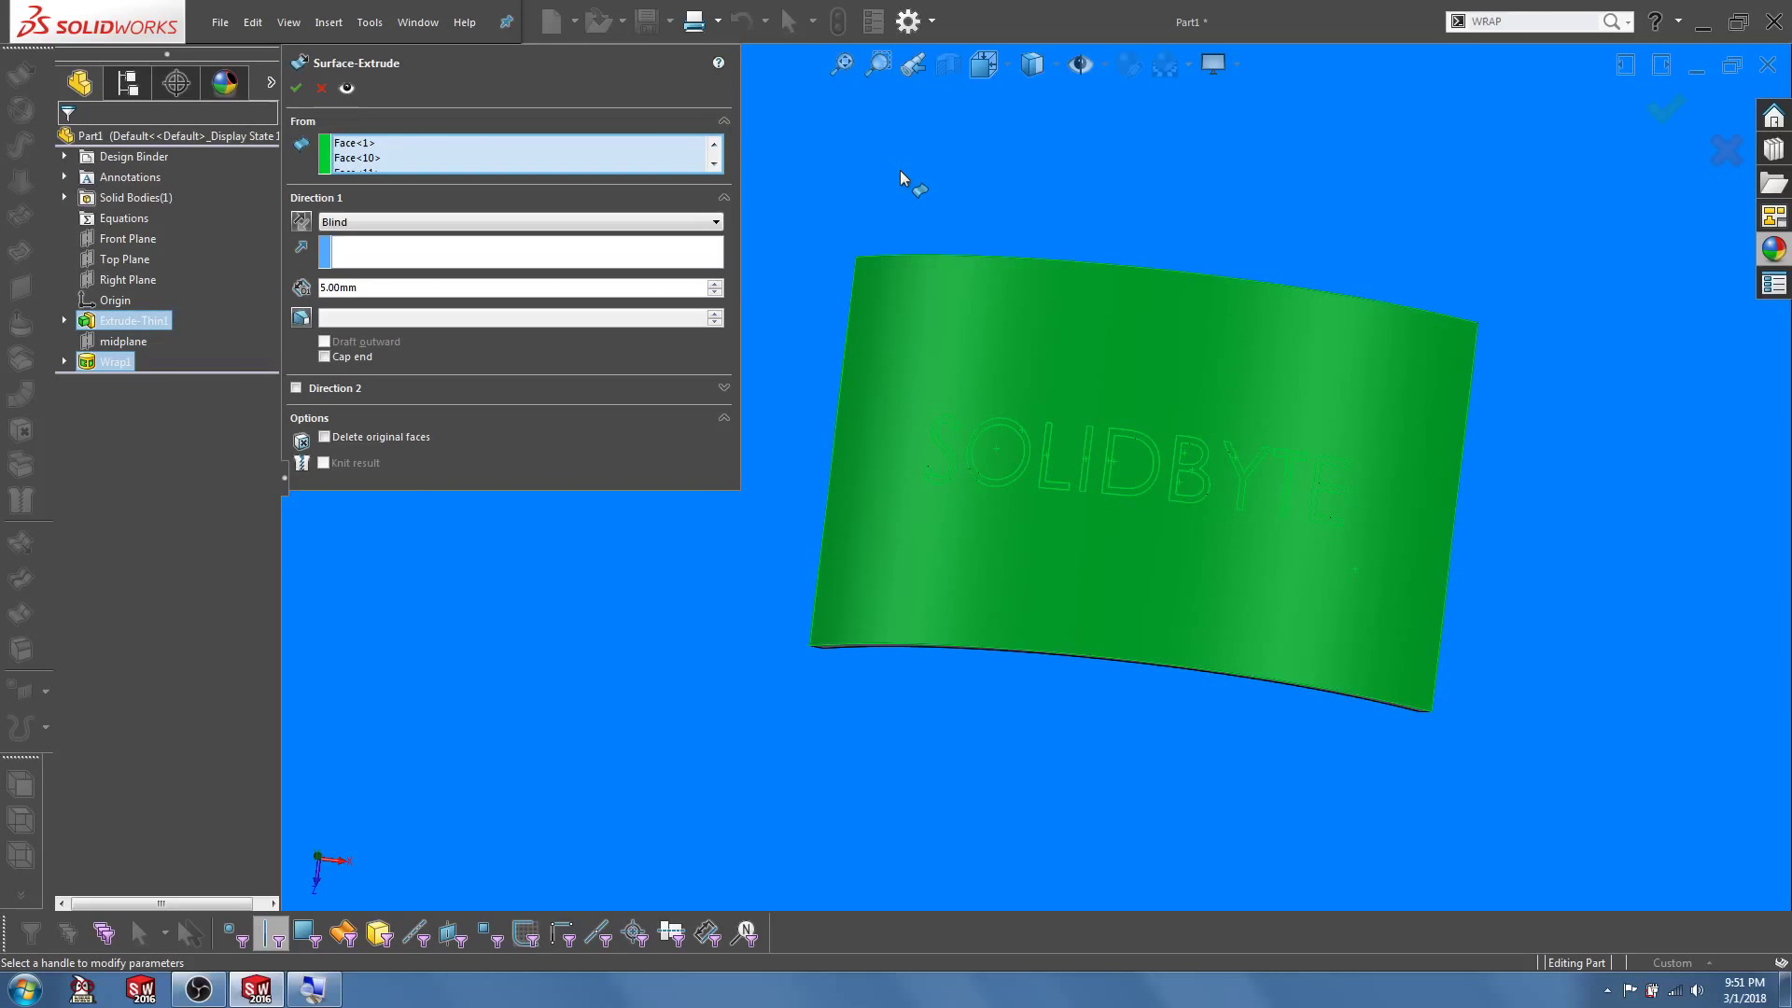
{"action": "middle_click_drag", "start_coordinate": [883, 383], "coordinate": [883, 261]}
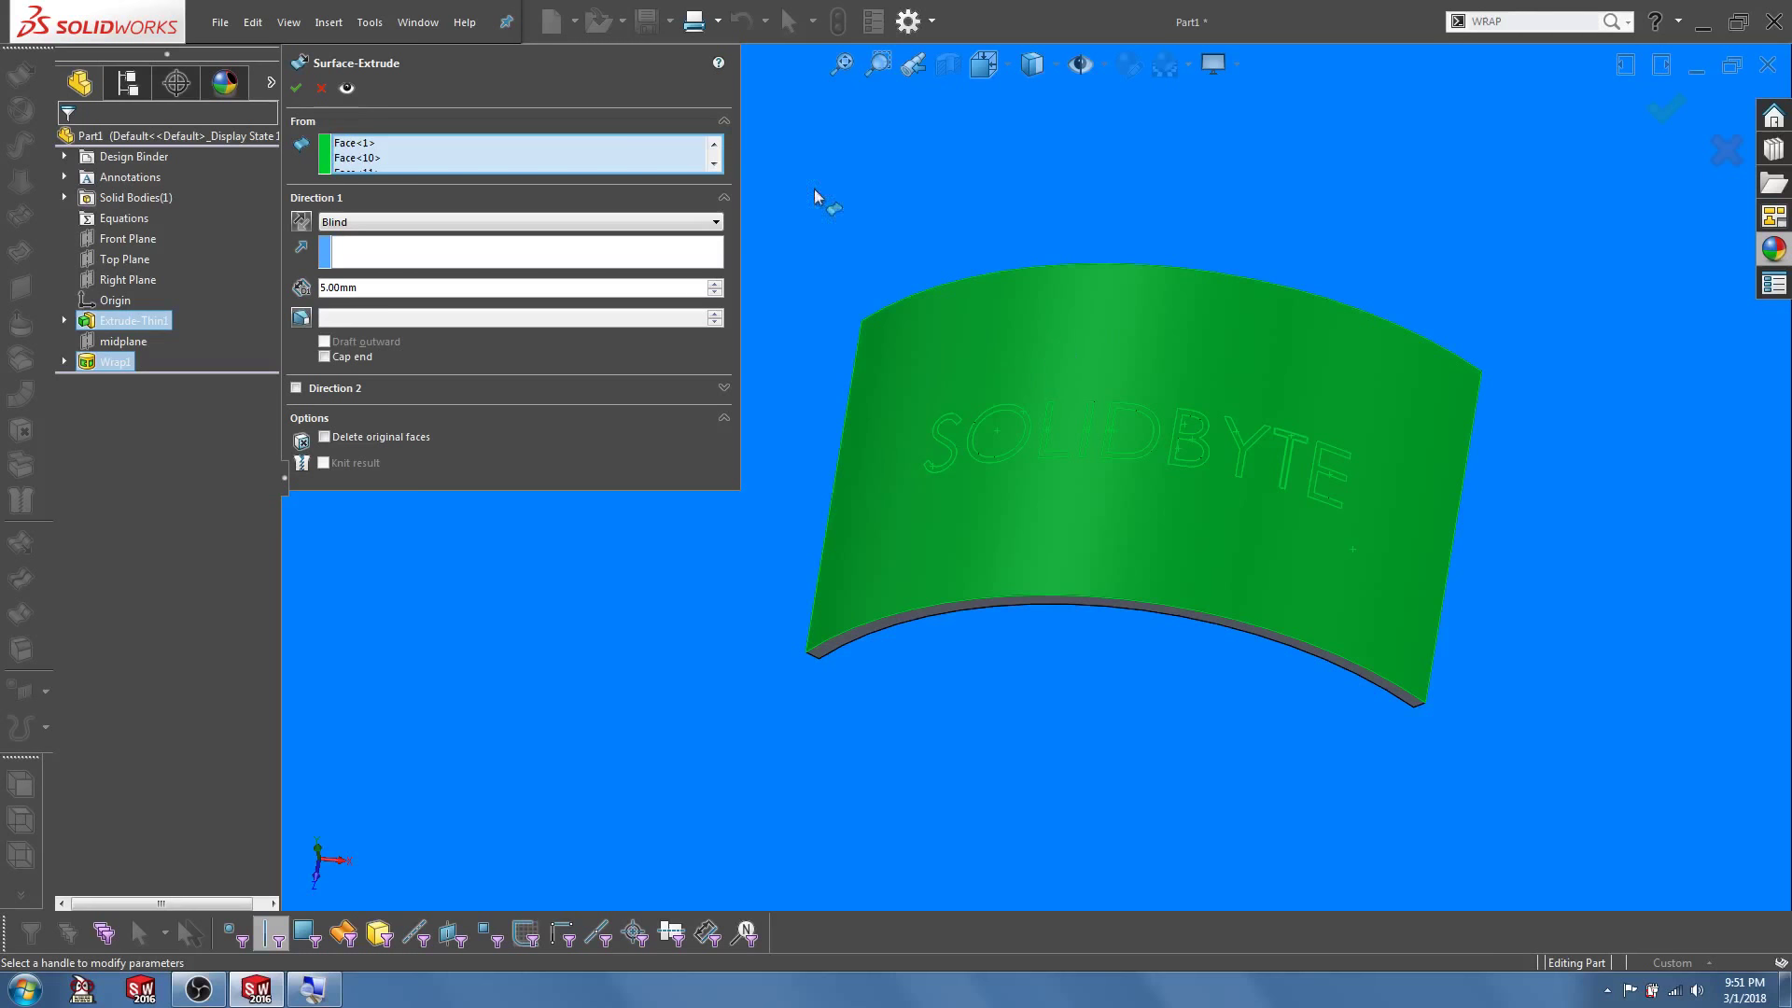
{"action": "right_click", "coordinate": [567, 157]}
{"action": "left_click", "coordinate": [634, 220]}
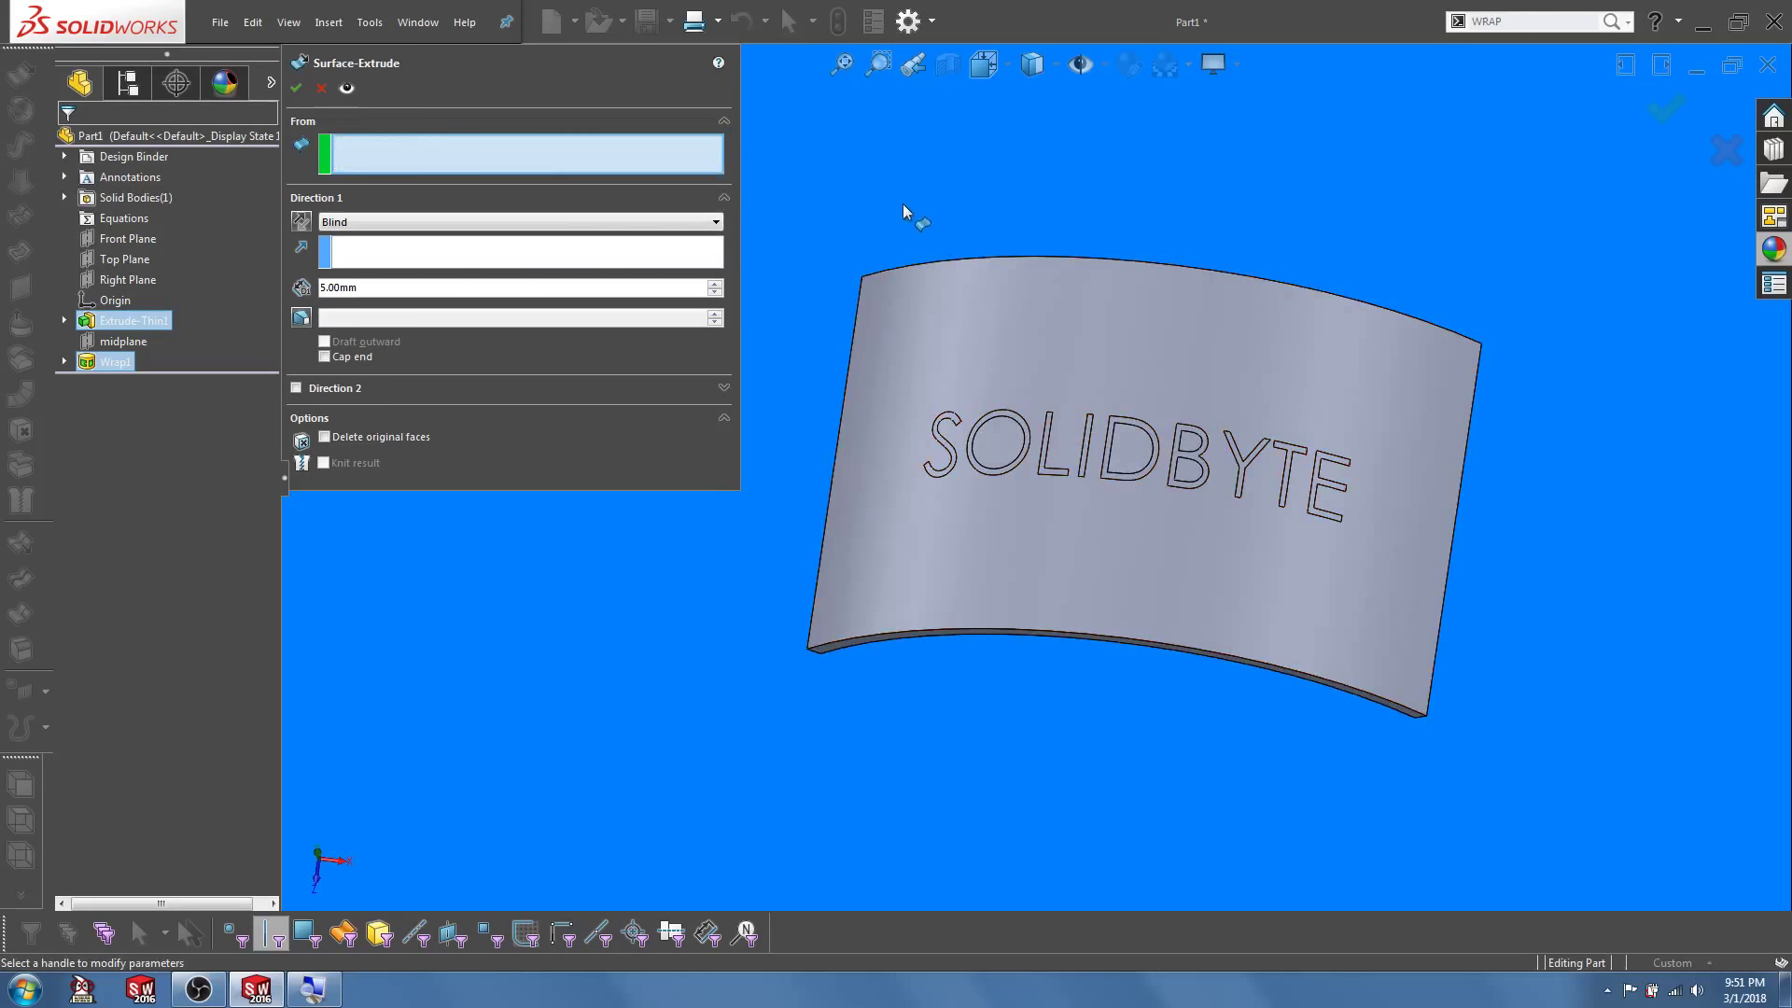
Select all SOLIDBYTE letter faces for the surface extrusion, leaving out the enclosed areas inside the O, D and B
{"action": "left_click_drag", "start_coordinate": [903, 205], "coordinate": [1370, 533]}
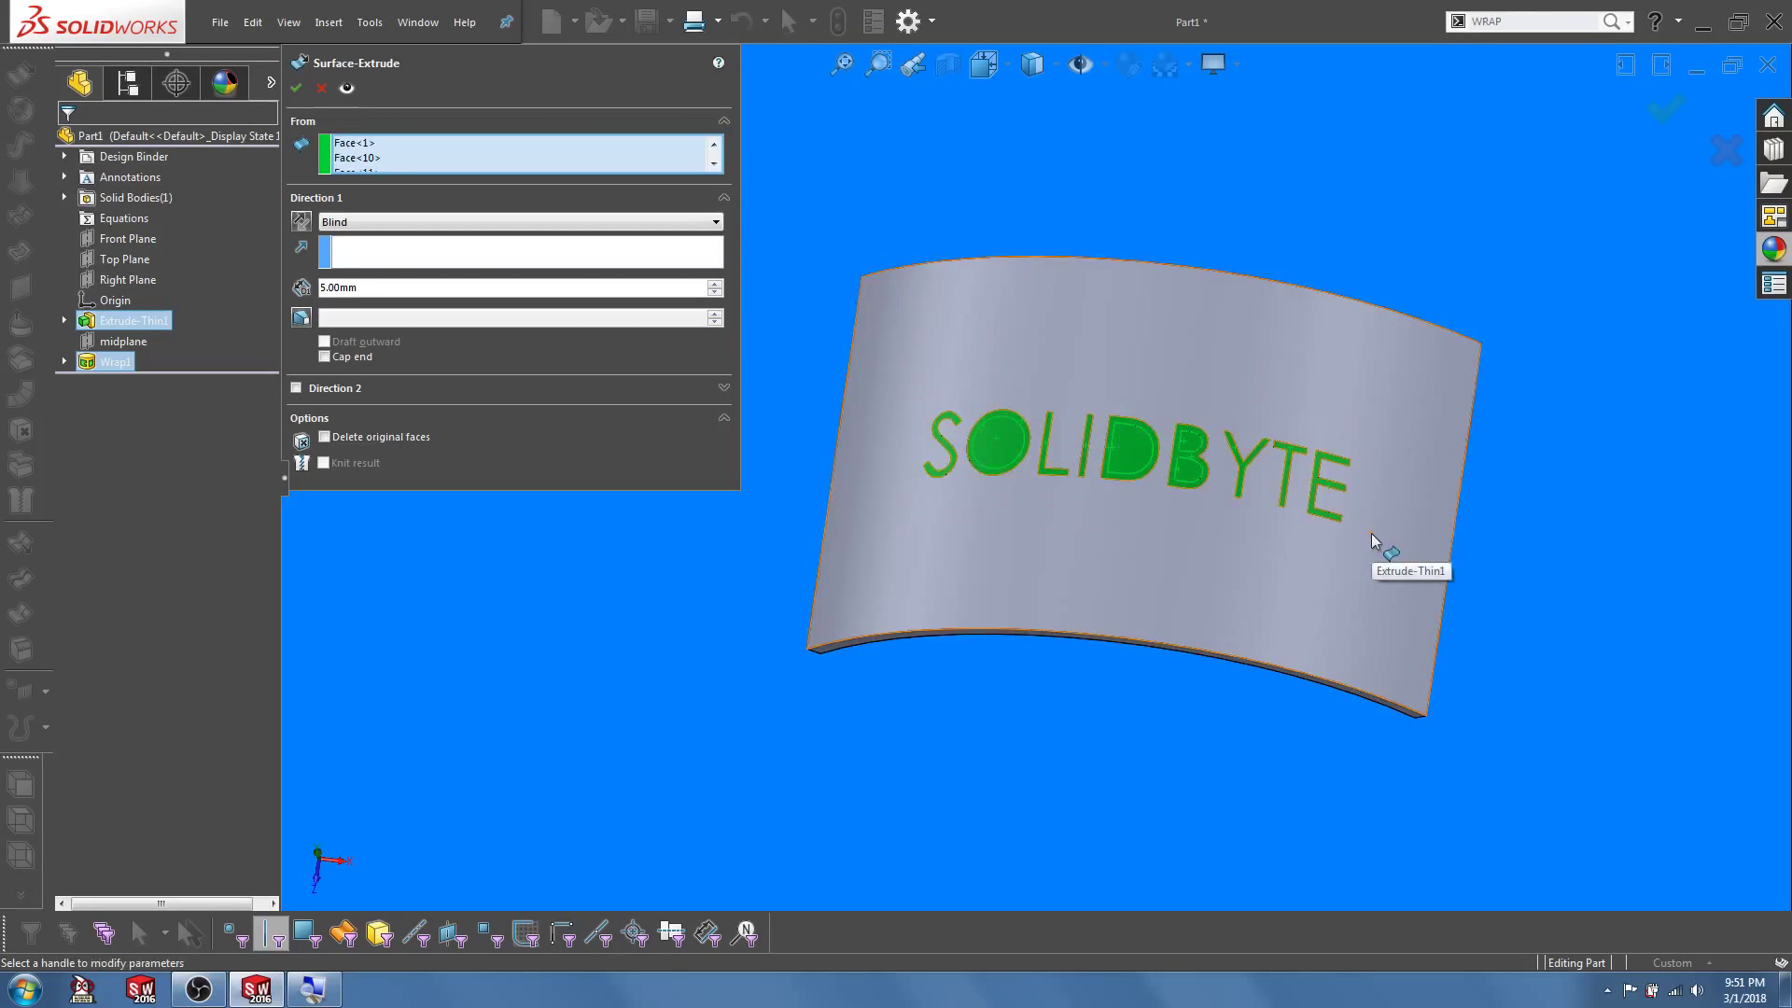
{"action": "scroll", "coordinate": [1026, 397], "scroll_direction": "down", "scroll_amount": 5}
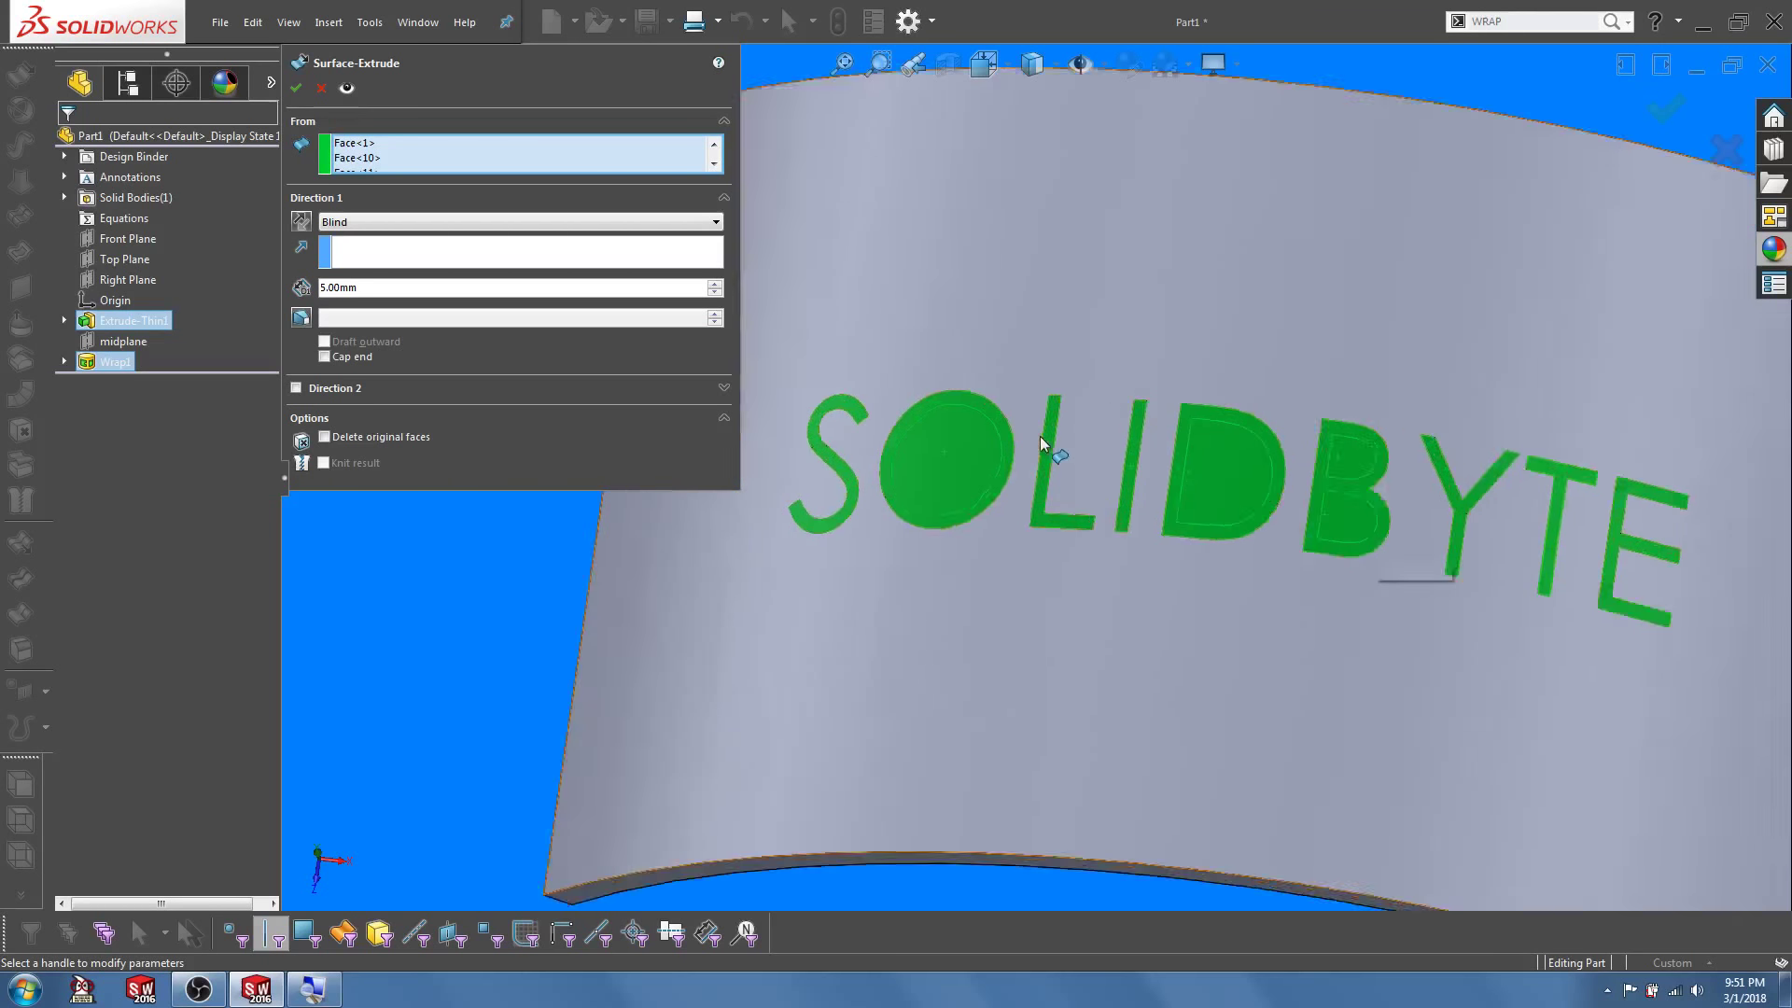
{"action": "scroll", "coordinate": [1012, 396], "scroll_direction": "up", "scroll_amount": 3}
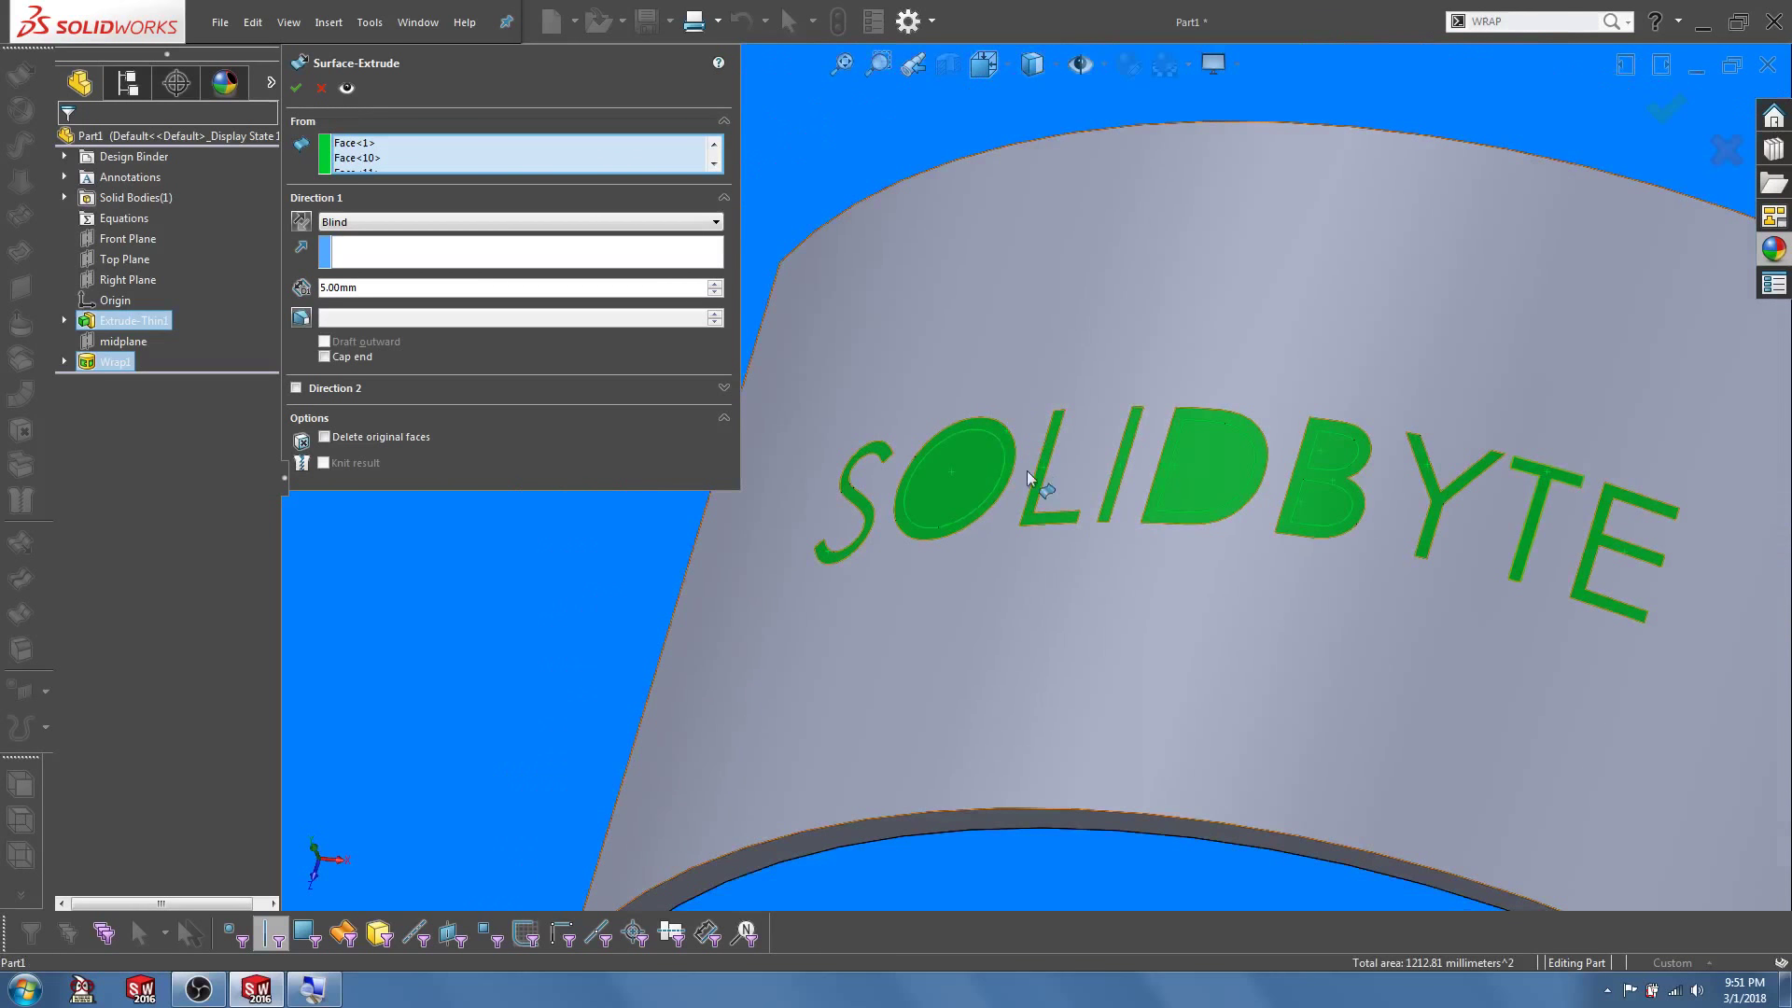
{"action": "scroll", "coordinate": [978, 478], "scroll_direction": "down", "scroll_amount": 5}
{"action": "left_click", "coordinate": [977, 477]}
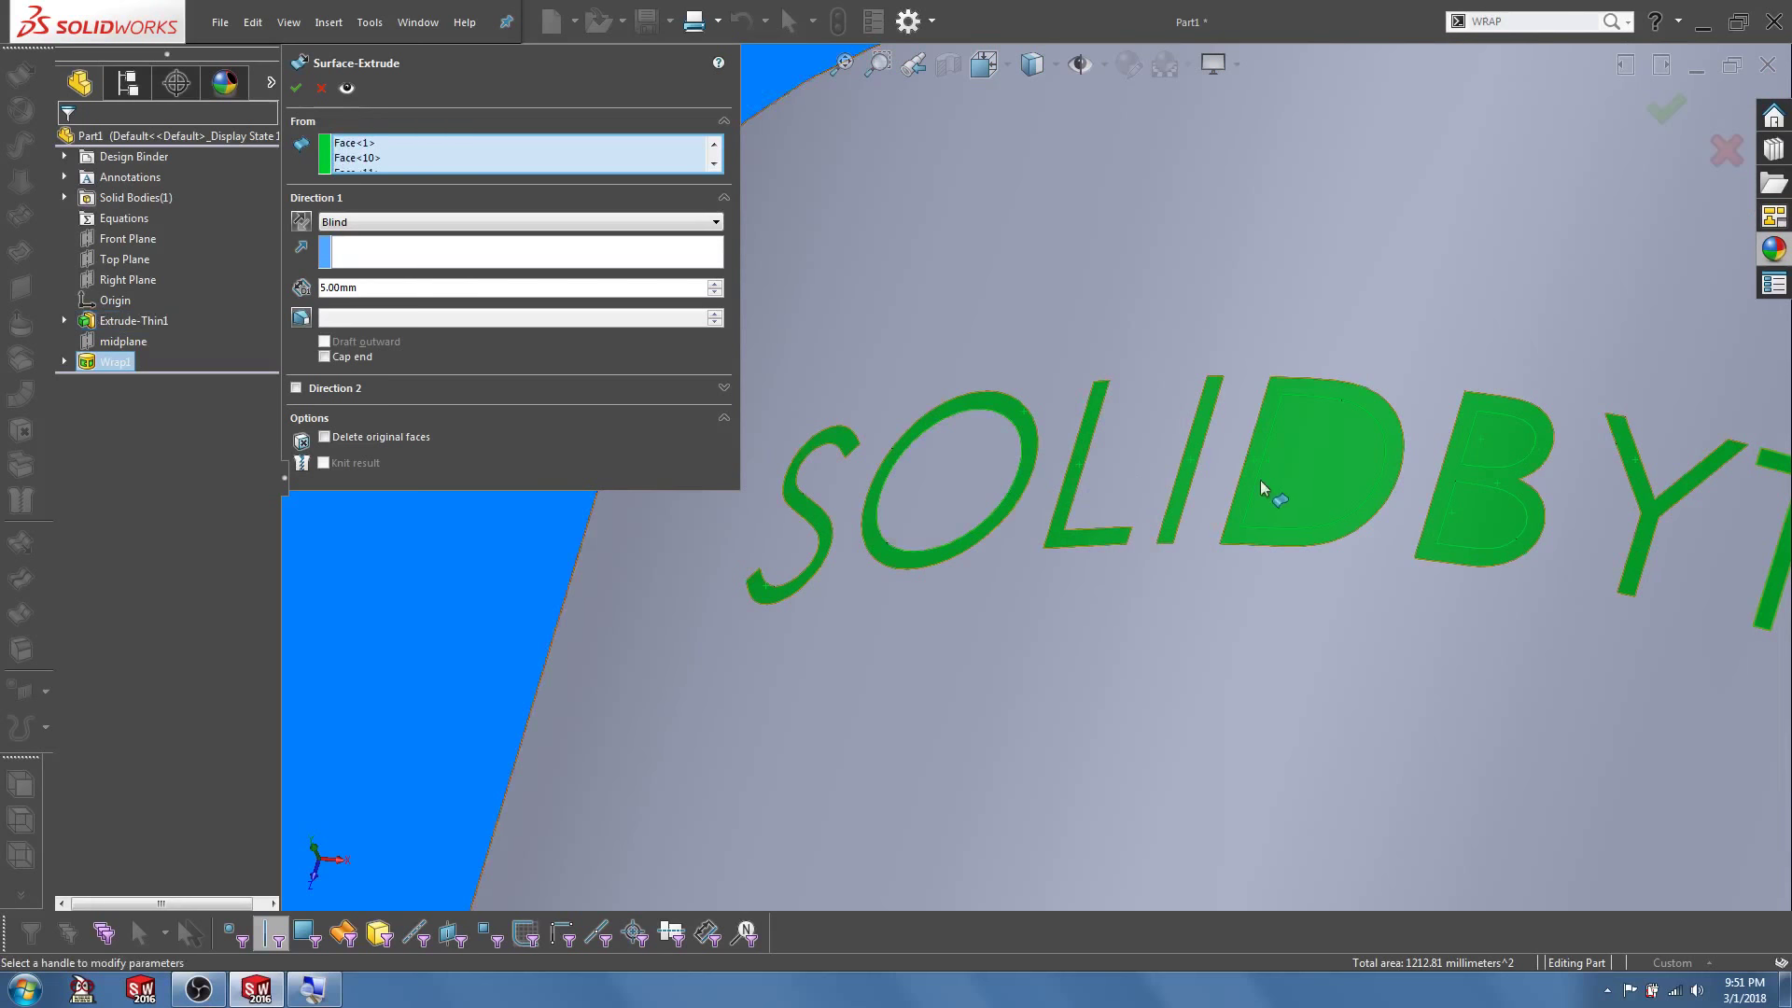
{"action": "left_click", "coordinate": [1303, 476]}
{"action": "left_click", "coordinate": [1504, 441]}
{"action": "scroll", "coordinate": [1471, 517], "scroll_direction": "up", "scroll_amount": 5}
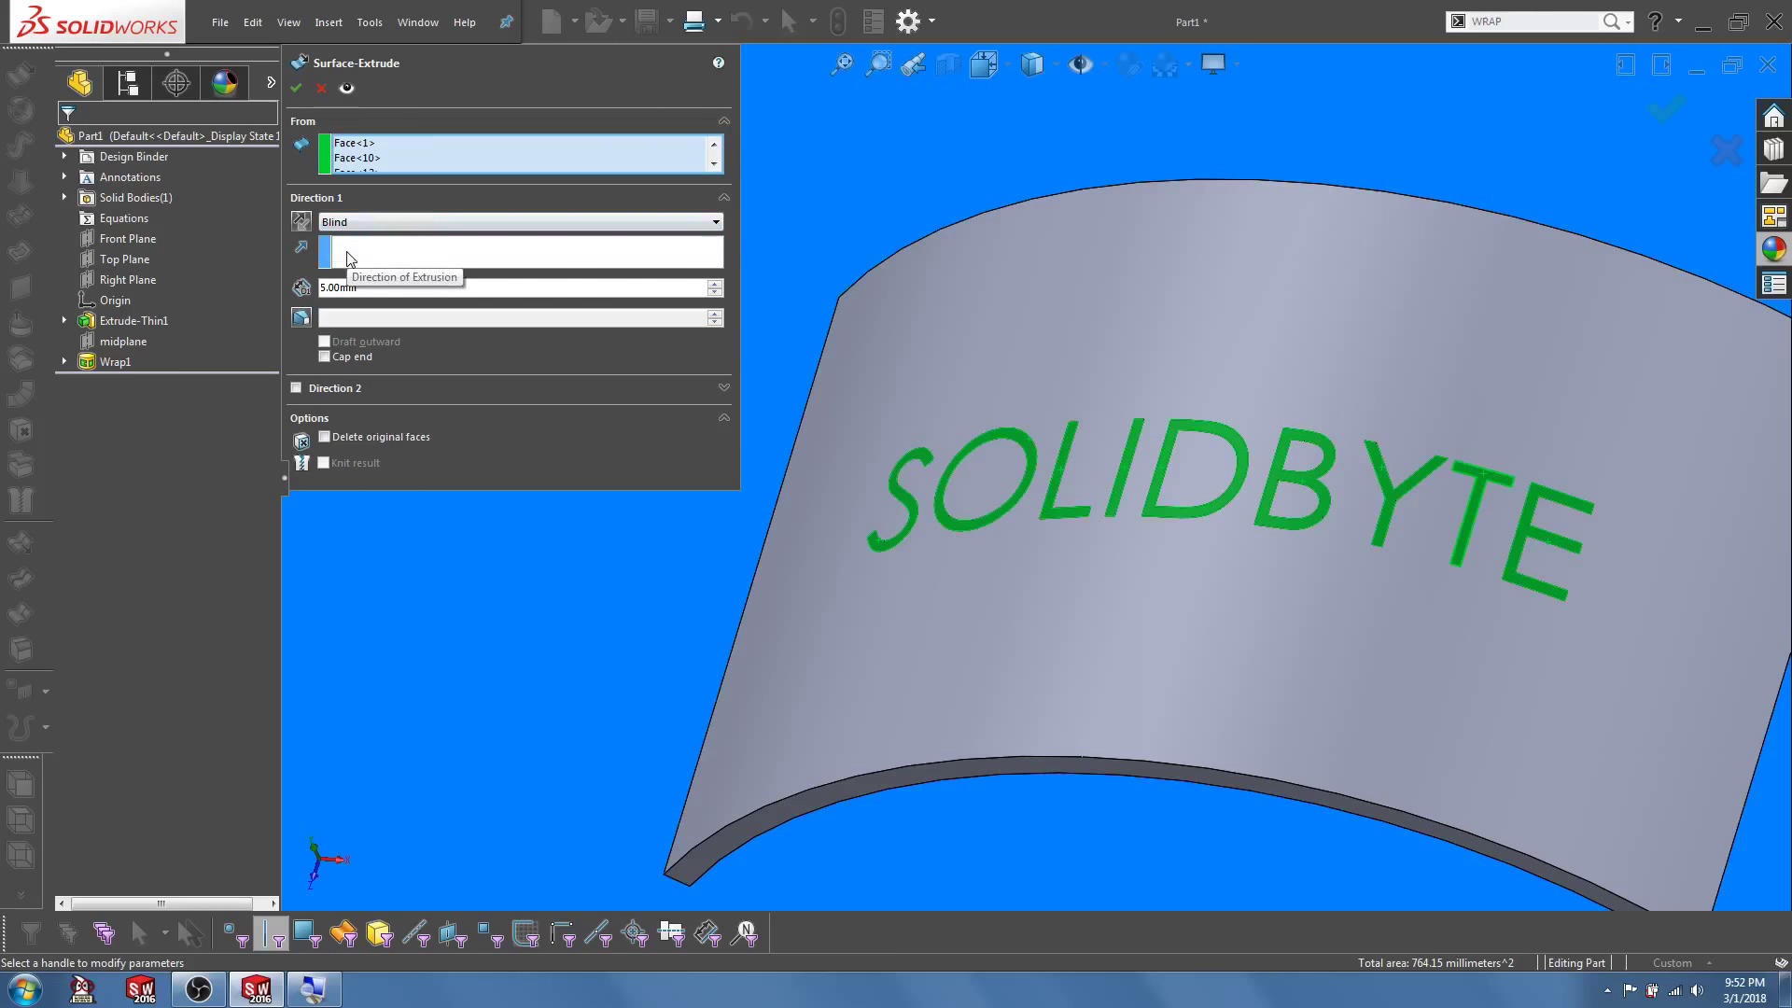
Set the extrusion direction to the Top Plane and apply a 3 degree draft angle
{"action": "left_click", "coordinate": [347, 257]}
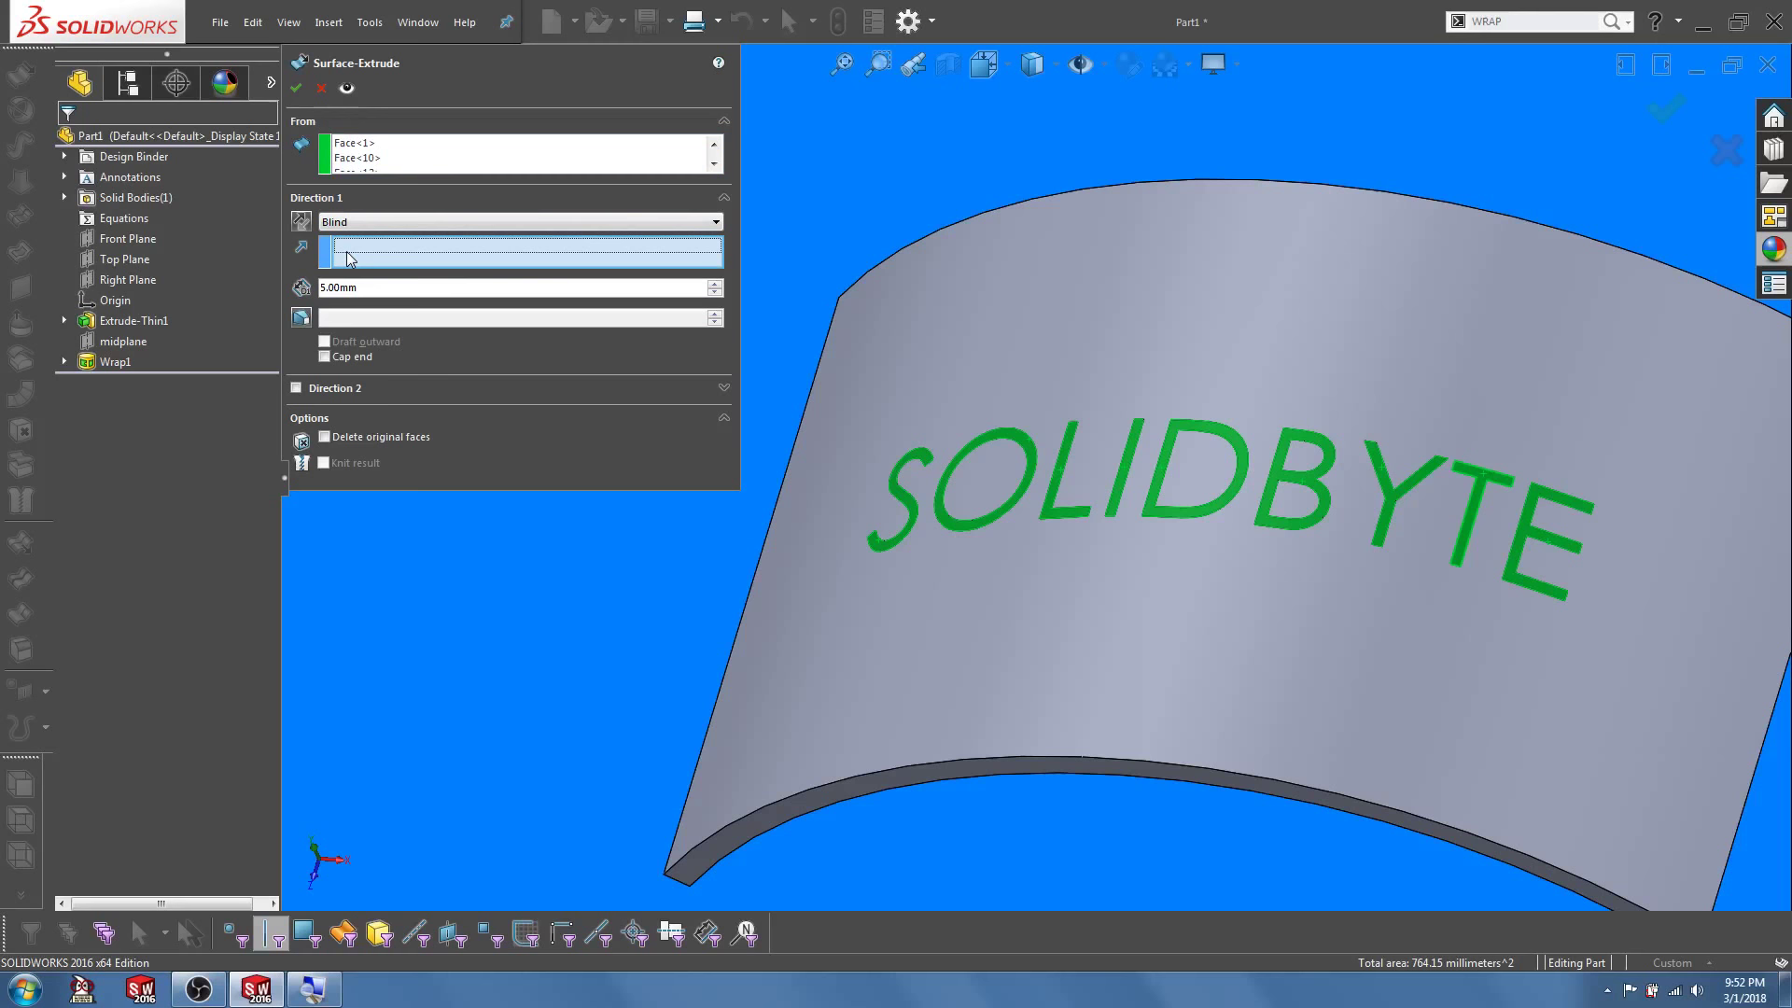
{"action": "left_click", "coordinate": [125, 259]}
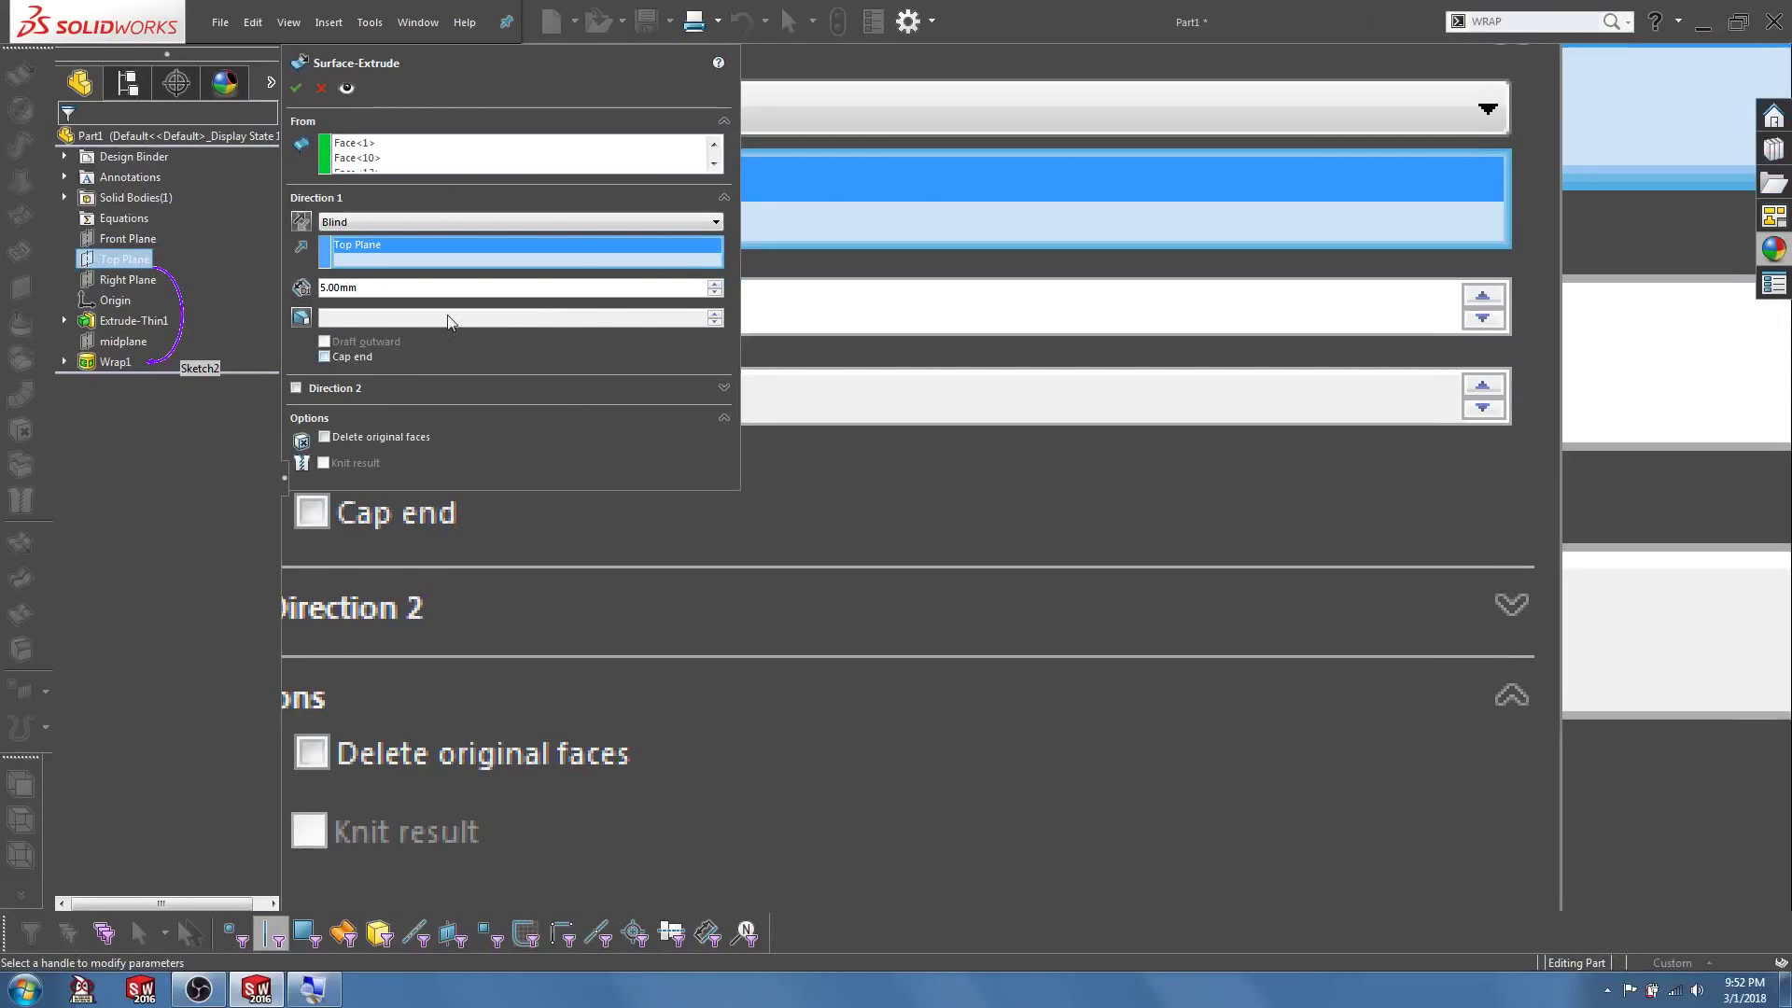
{"action": "left_click", "coordinate": [302, 317]}
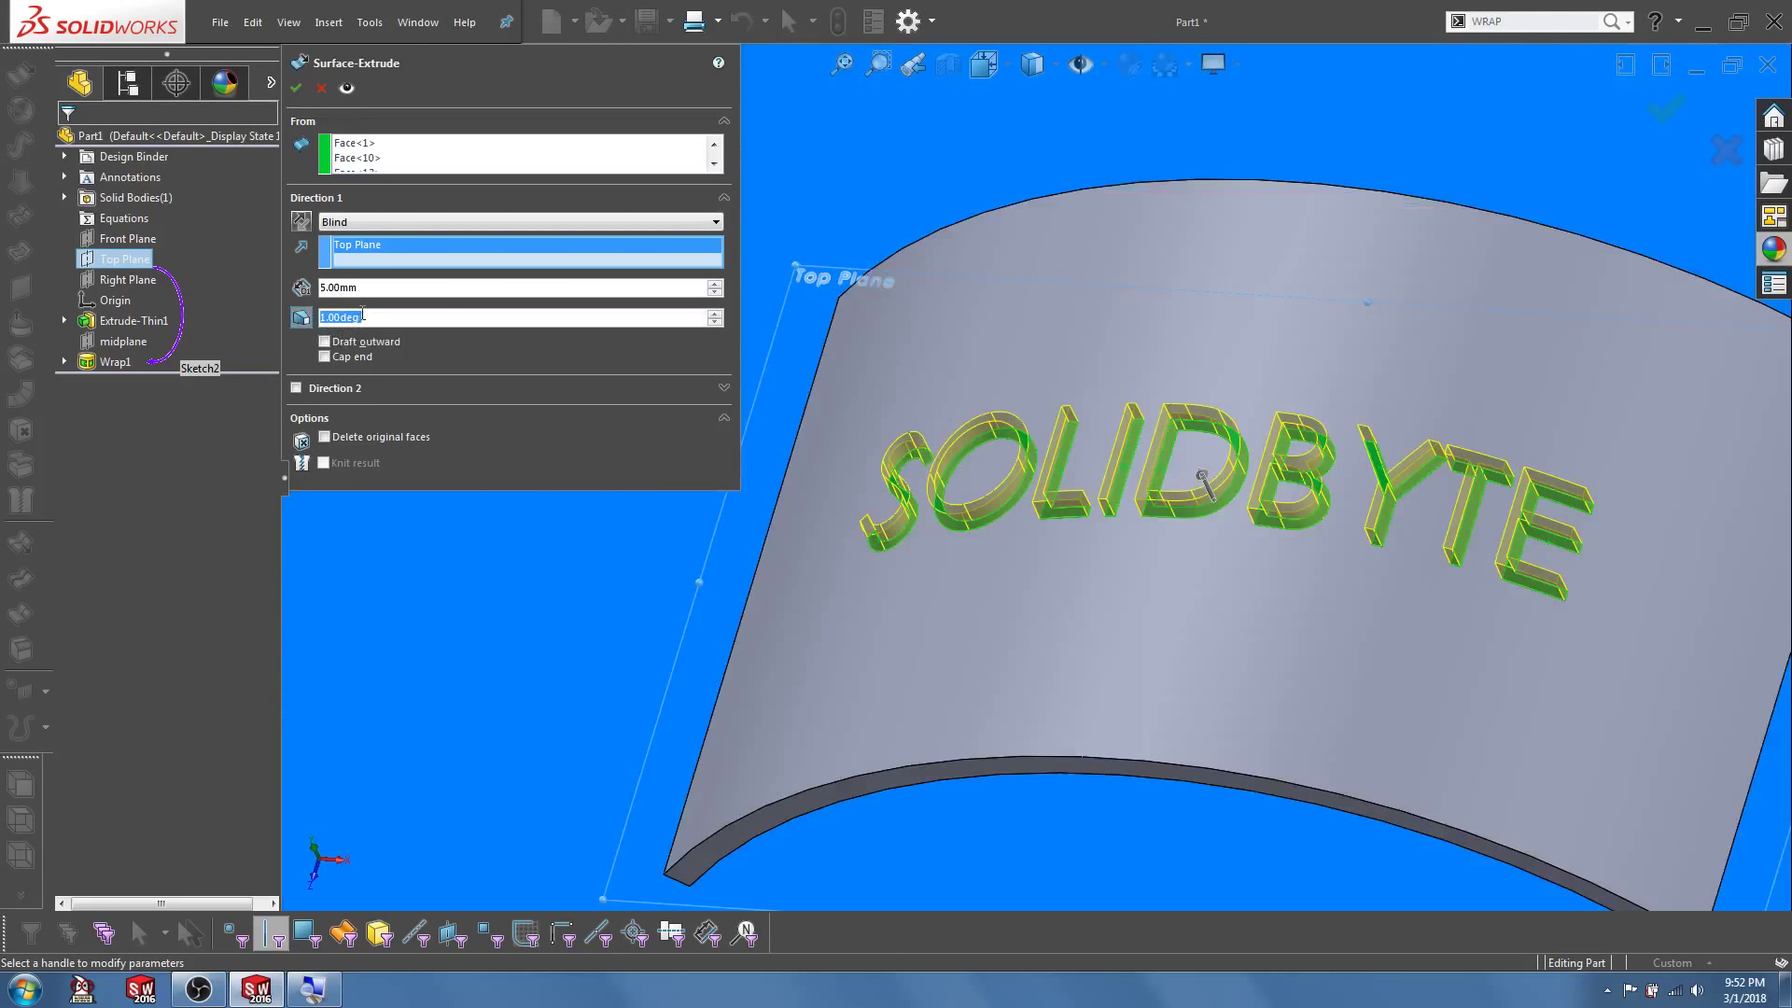
{"action": "left_click_drag", "start_coordinate": [365, 318], "coordinate": [317, 318]}
{"action": "type", "text": "3"}
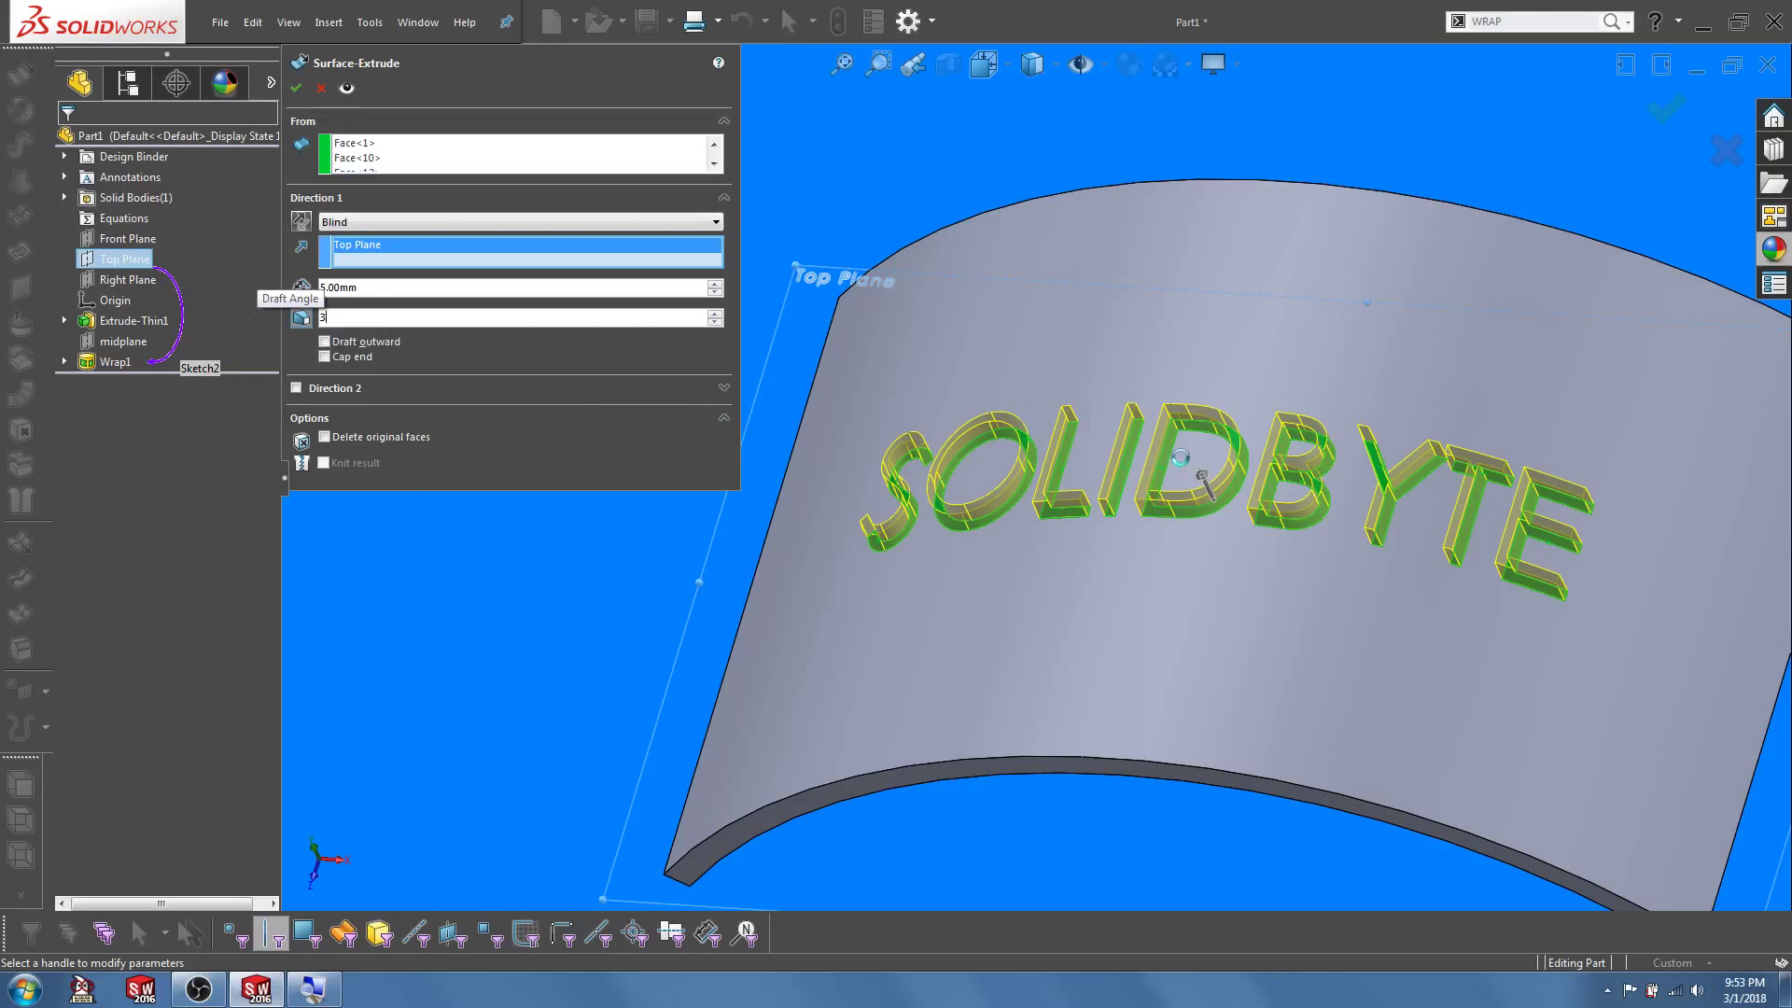
Examine the drafted letter walls in the extrusion preview from several low viewing angles
{"action": "scroll", "coordinate": [1179, 460], "scroll_direction": "down", "scroll_amount": 3}
{"action": "middle_click_drag", "start_coordinate": [1180, 461], "coordinate": [1212, 305]}
{"action": "scroll", "coordinate": [1046, 465], "scroll_direction": "up", "scroll_amount": 2}
{"action": "middle_click_drag", "start_coordinate": [1021, 455], "coordinate": [1008, 392]}
{"action": "scroll", "coordinate": [969, 489], "scroll_direction": "down", "scroll_amount": 2}
{"action": "middle_click_drag", "start_coordinate": [954, 478], "coordinate": [957, 448]}
{"action": "scroll", "coordinate": [1149, 430], "scroll_direction": "down", "scroll_amount": 2}
{"action": "middle_click_drag", "start_coordinate": [1094, 443], "coordinate": [1081, 515]}
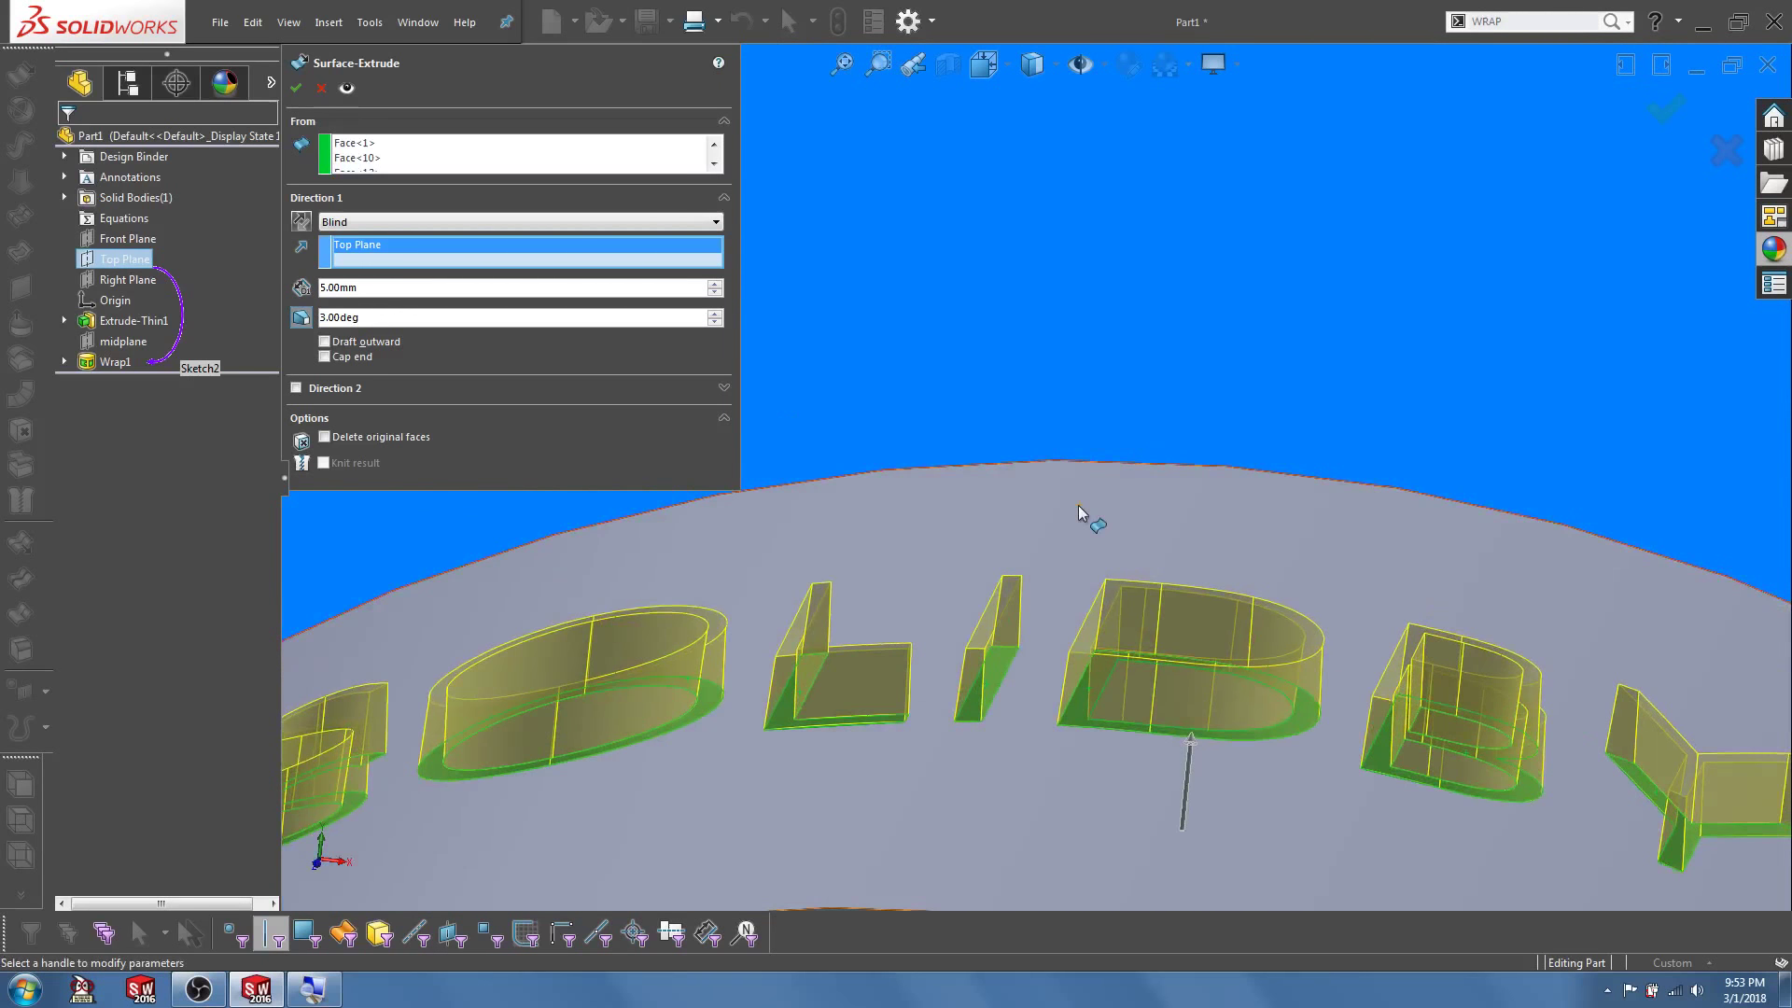
{"action": "scroll", "coordinate": [1074, 513], "scroll_direction": "up", "scroll_amount": 3}
{"action": "scroll", "coordinate": [915, 611], "scroll_direction": "down", "scroll_amount": 2}
{"action": "mouse_move", "coordinate": [914, 611]}
{"action": "middle_mouse_down"}
{"action": "mouse_move", "coordinate": [961, 507]}
{"action": "mouse_move", "coordinate": [898, 627]}
{"action": "mouse_move", "coordinate": [893, 601]}
{"action": "middle_mouse_up"}
{"action": "scroll", "coordinate": [948, 508], "scroll_direction": "up", "scroll_amount": 4}
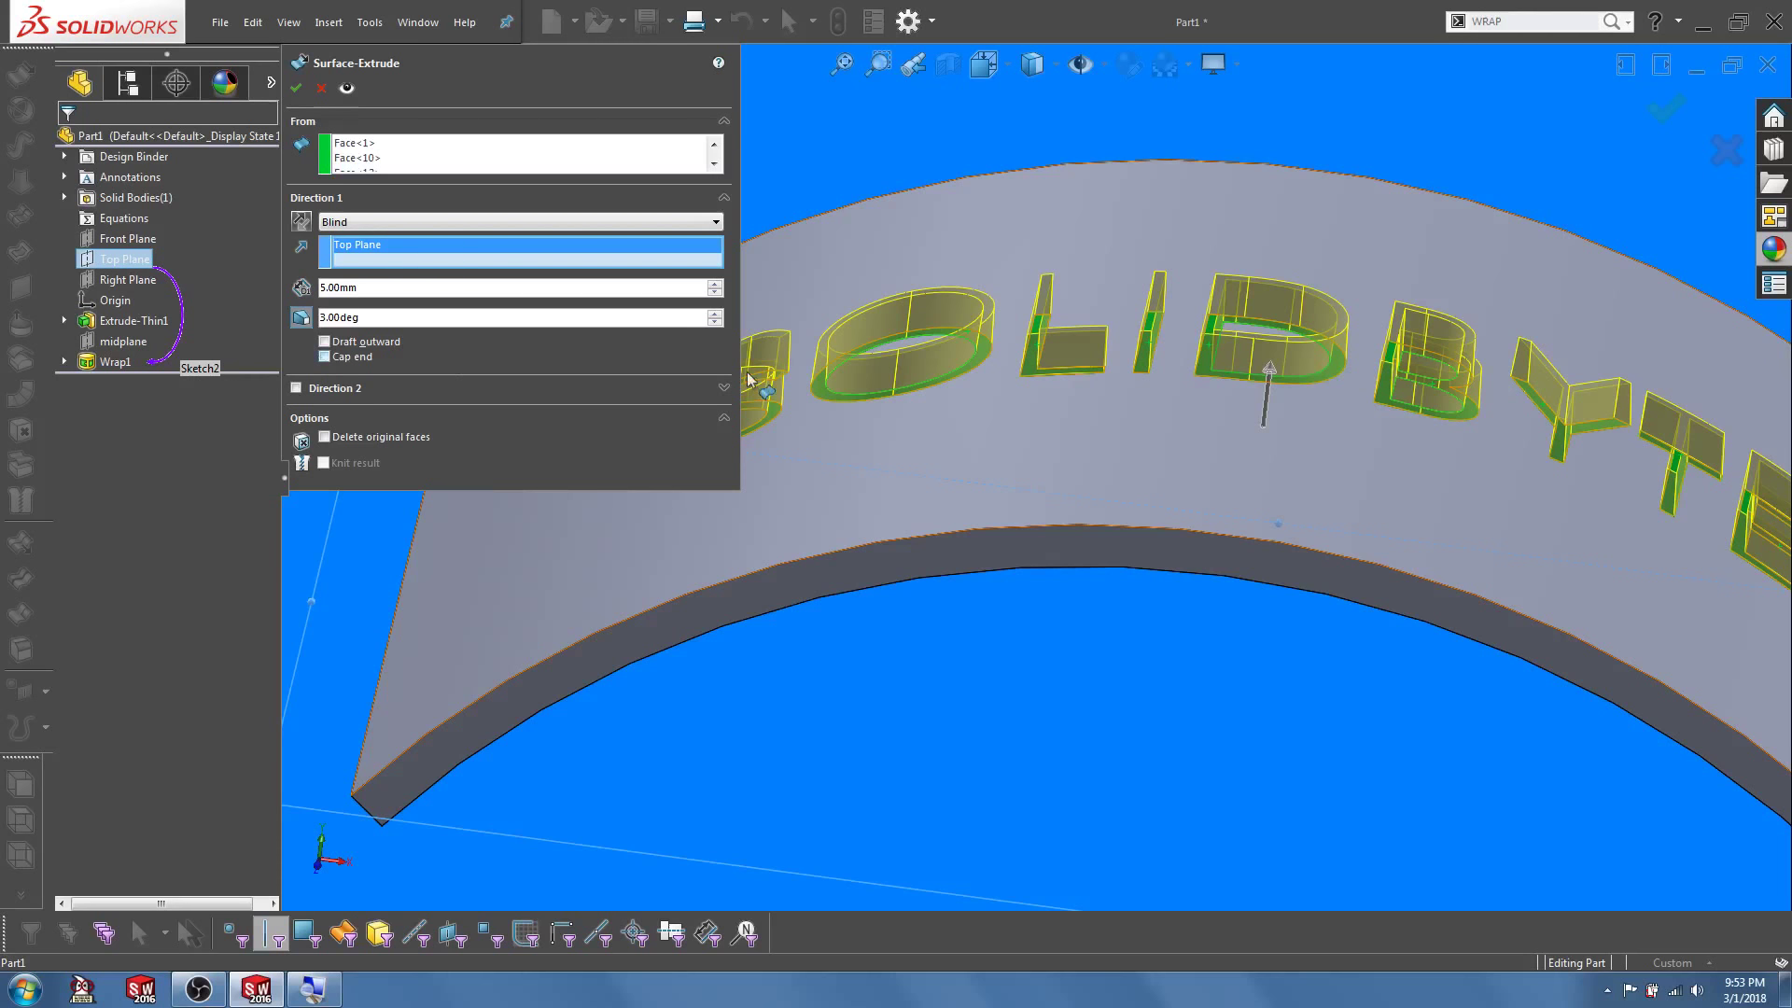
Create the 5 mm blind surface extrusion of the letters and inspect the resulting open walls
{"action": "key", "text": "f"}
{"action": "left_click", "coordinate": [297, 90]}
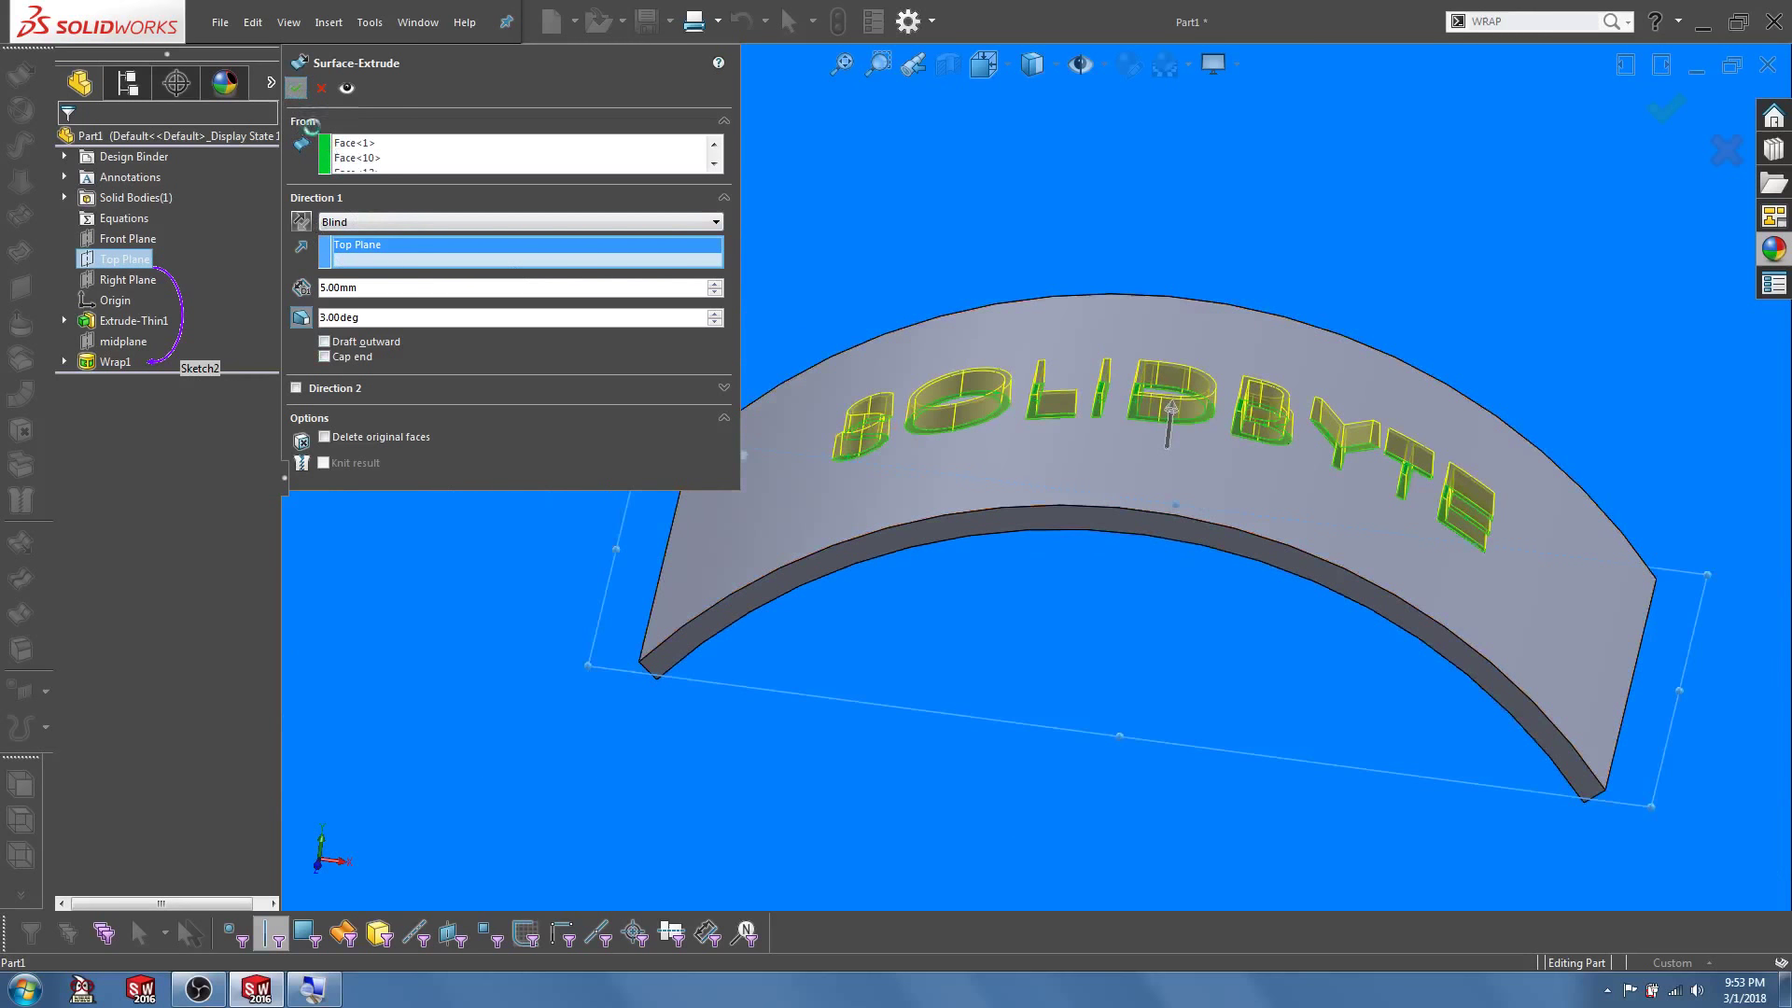
{"action": "scroll", "coordinate": [1004, 466], "scroll_direction": "down", "scroll_amount": 5}
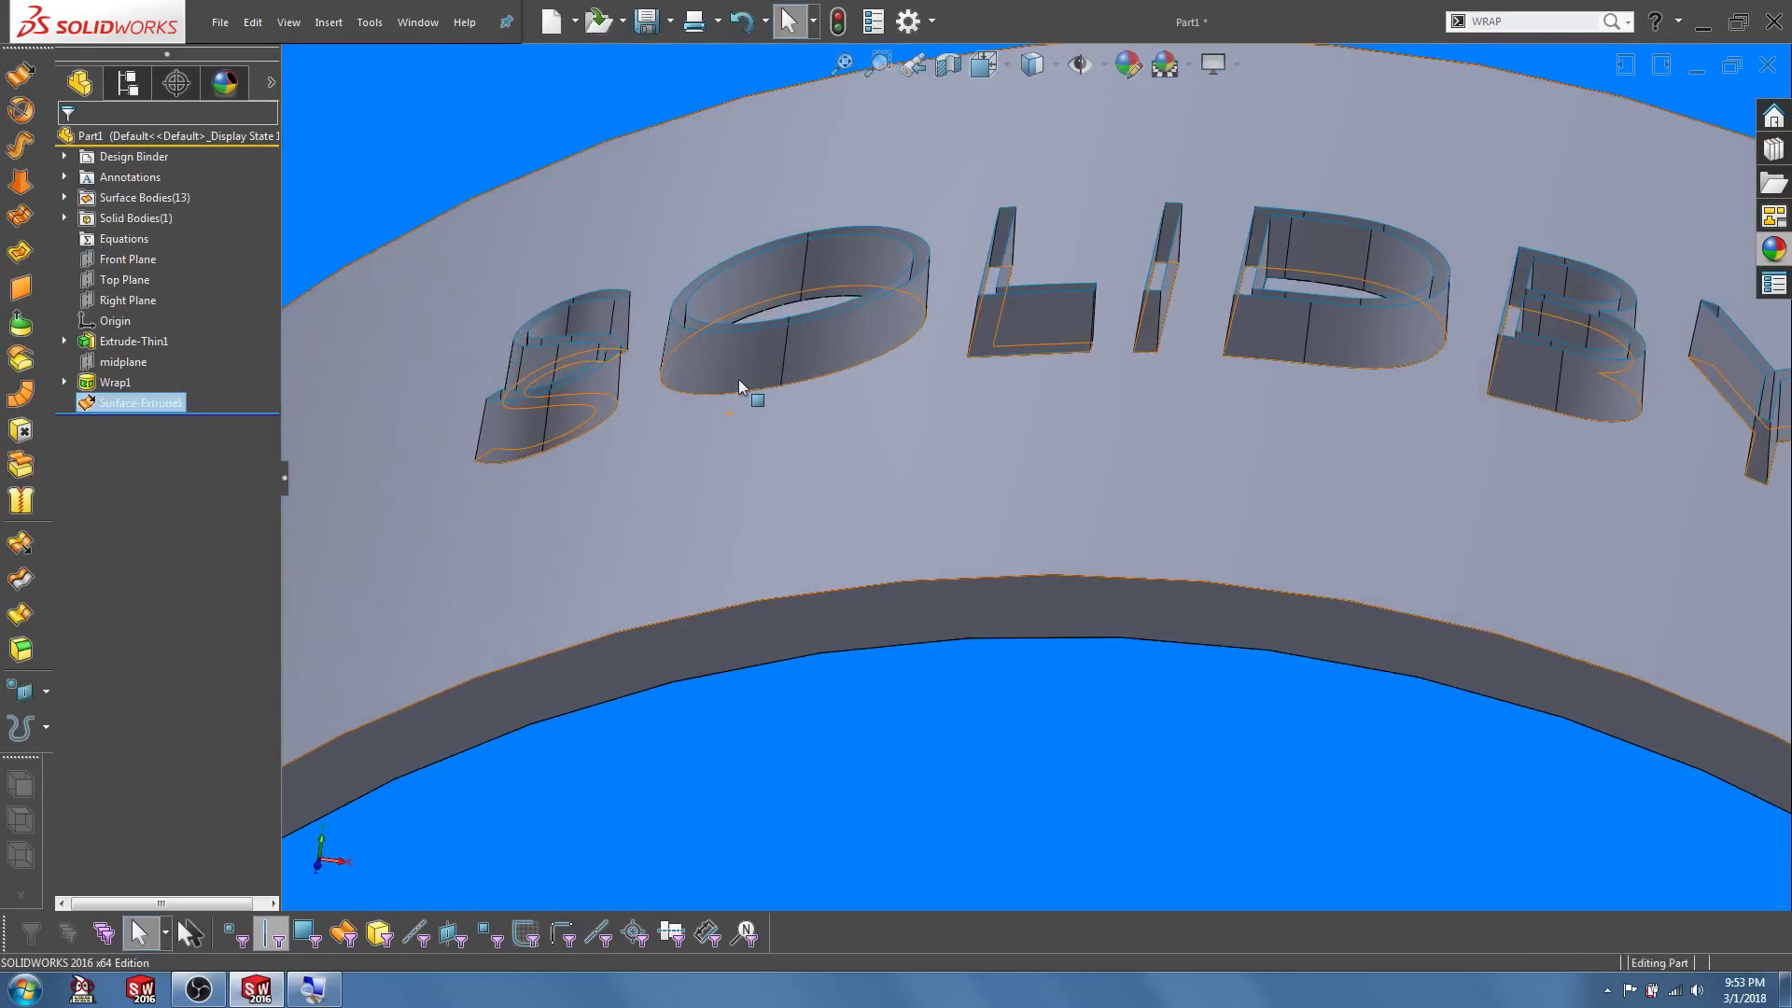
{"action": "middle_click_drag", "start_coordinate": [744, 385], "coordinate": [732, 448]}
{"action": "scroll", "coordinate": [799, 403], "scroll_direction": "up", "scroll_amount": 3}
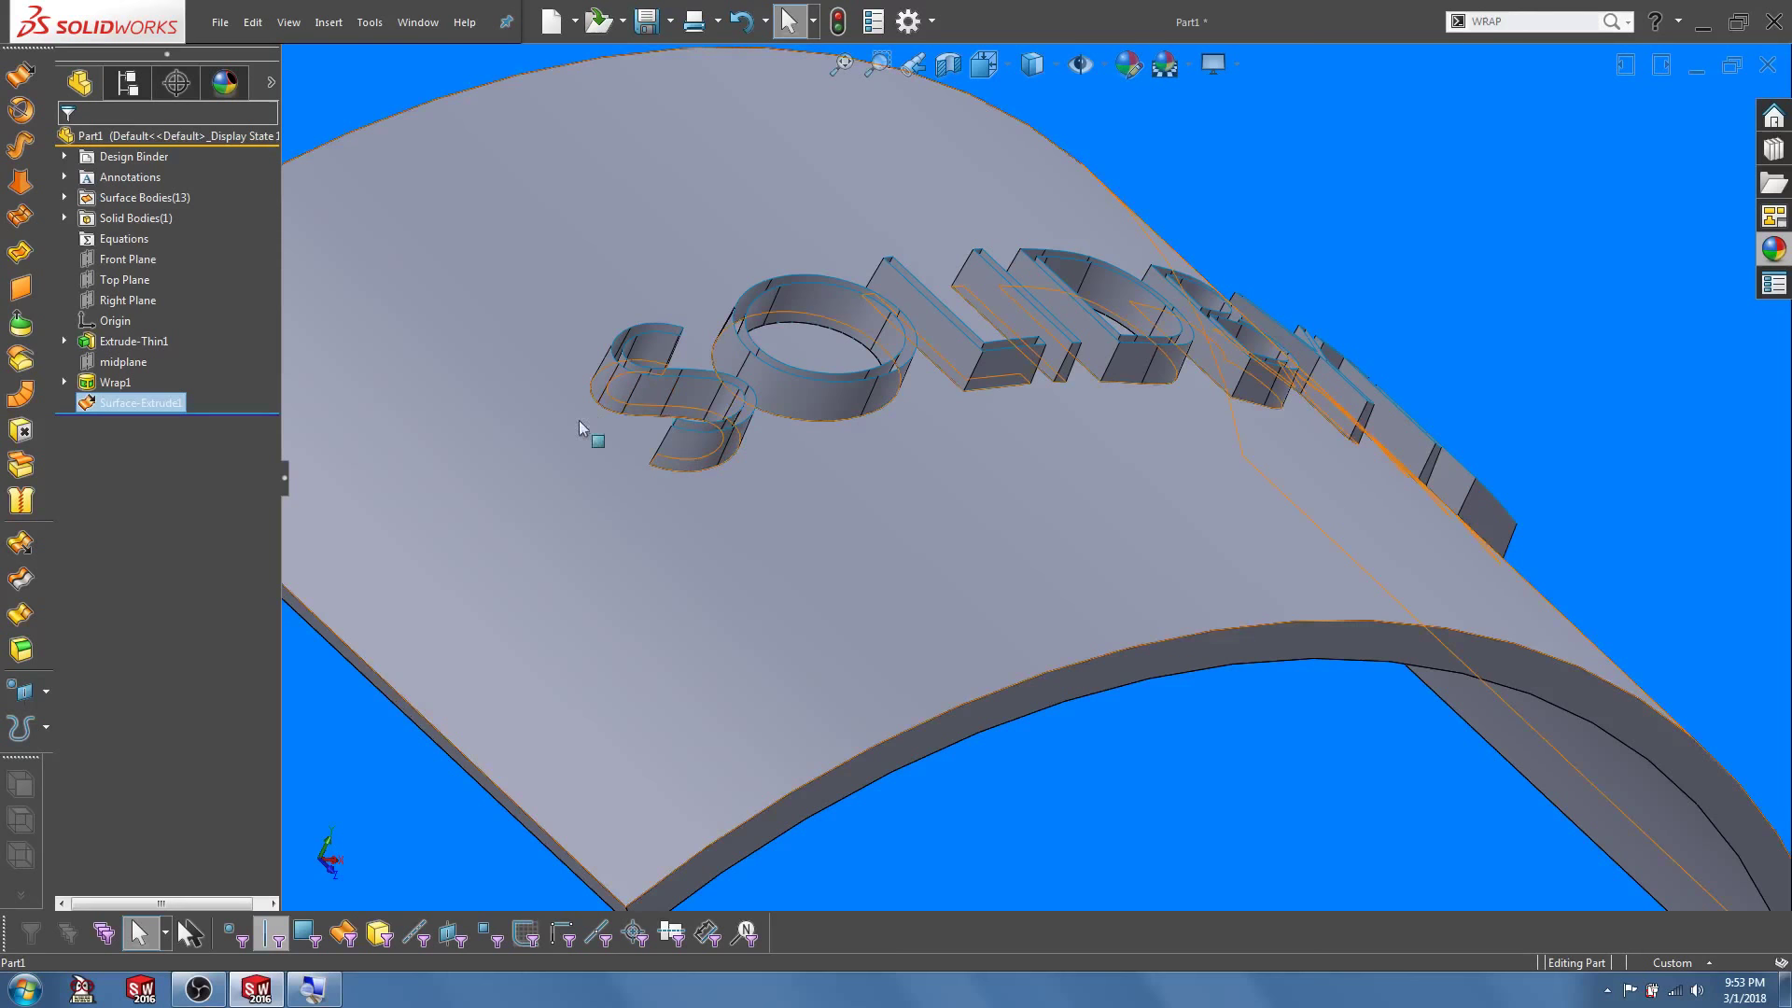
Edit the letters' surface extrusion to cap its end, delete the original faces and knit the result into the plate
{"action": "right_click", "coordinate": [122, 398]}
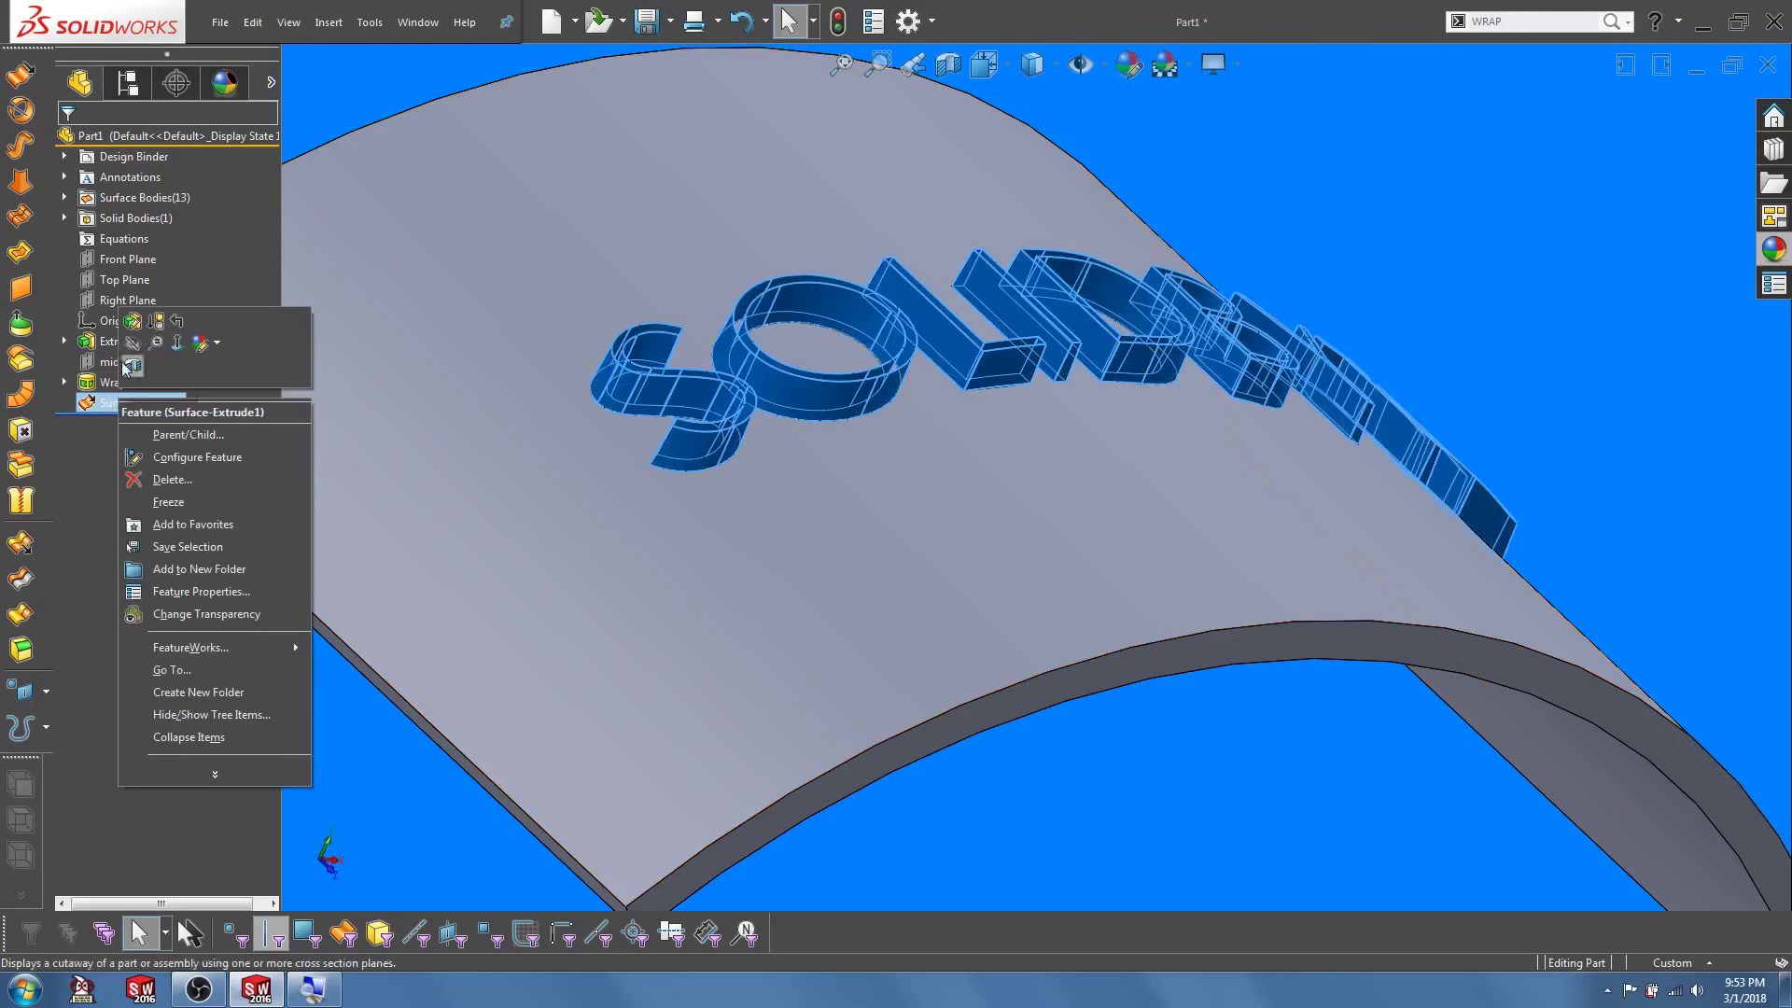
{"action": "left_click", "coordinate": [129, 329]}
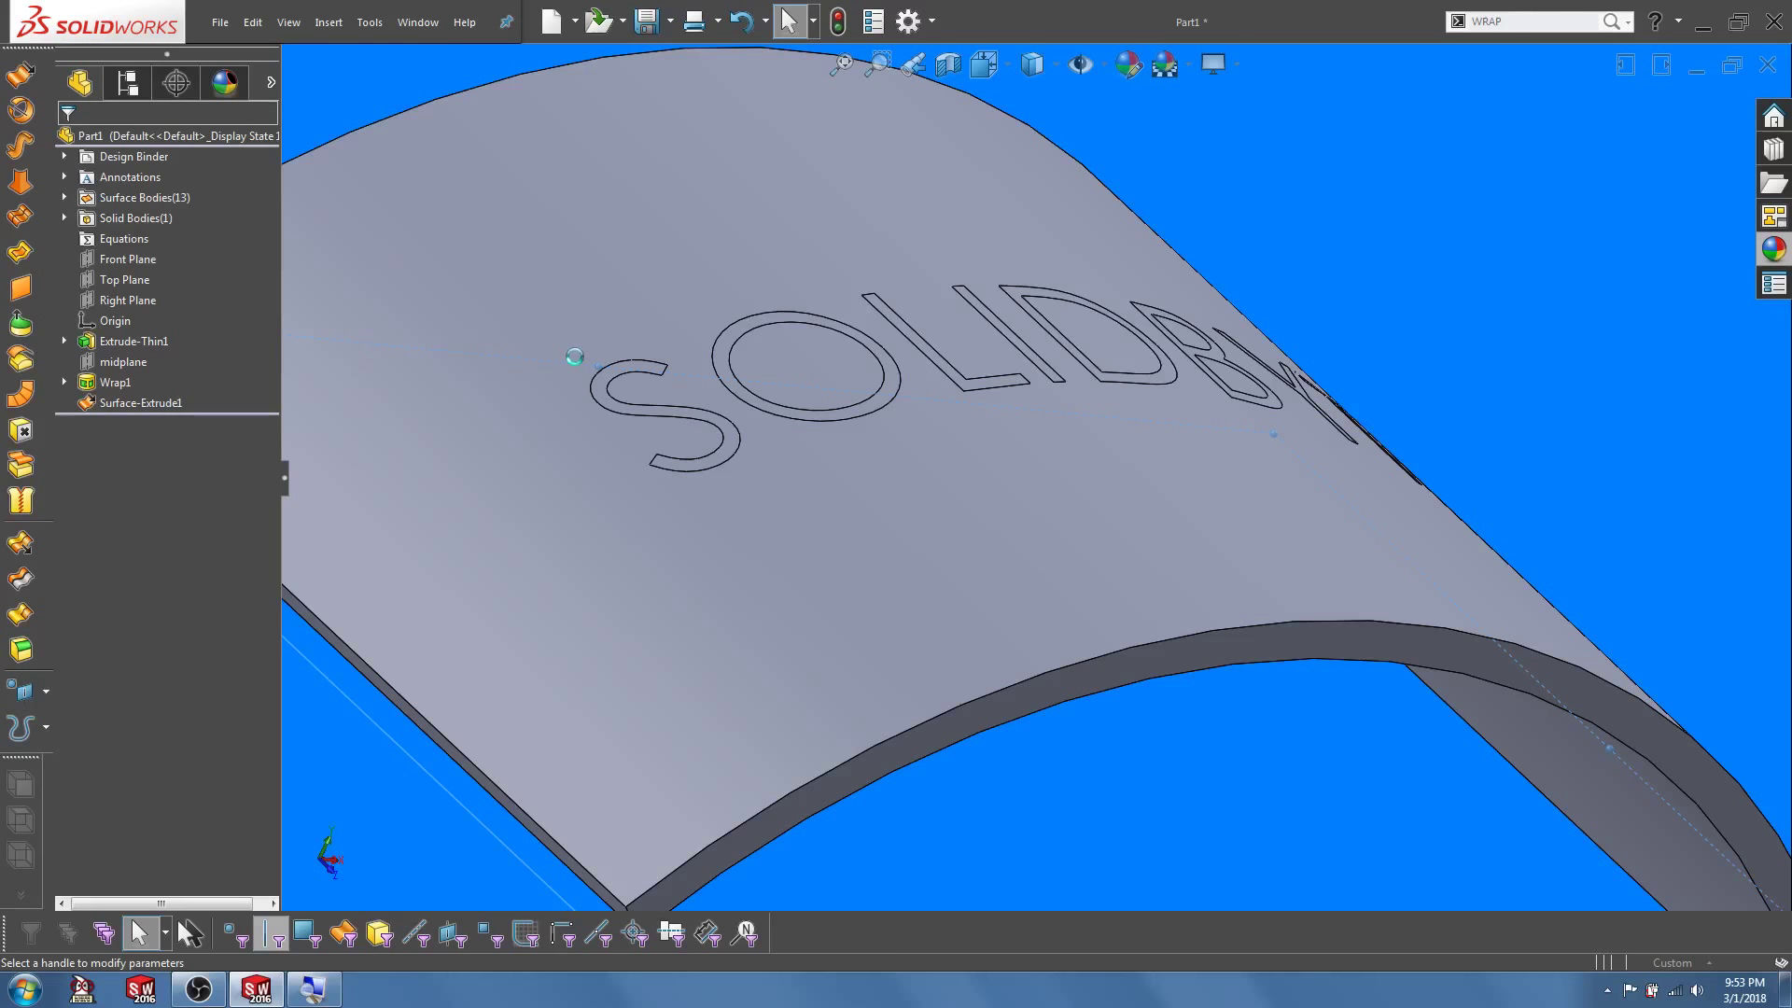
{"action": "scroll", "coordinate": [815, 428], "scroll_direction": "up", "scroll_amount": 5}
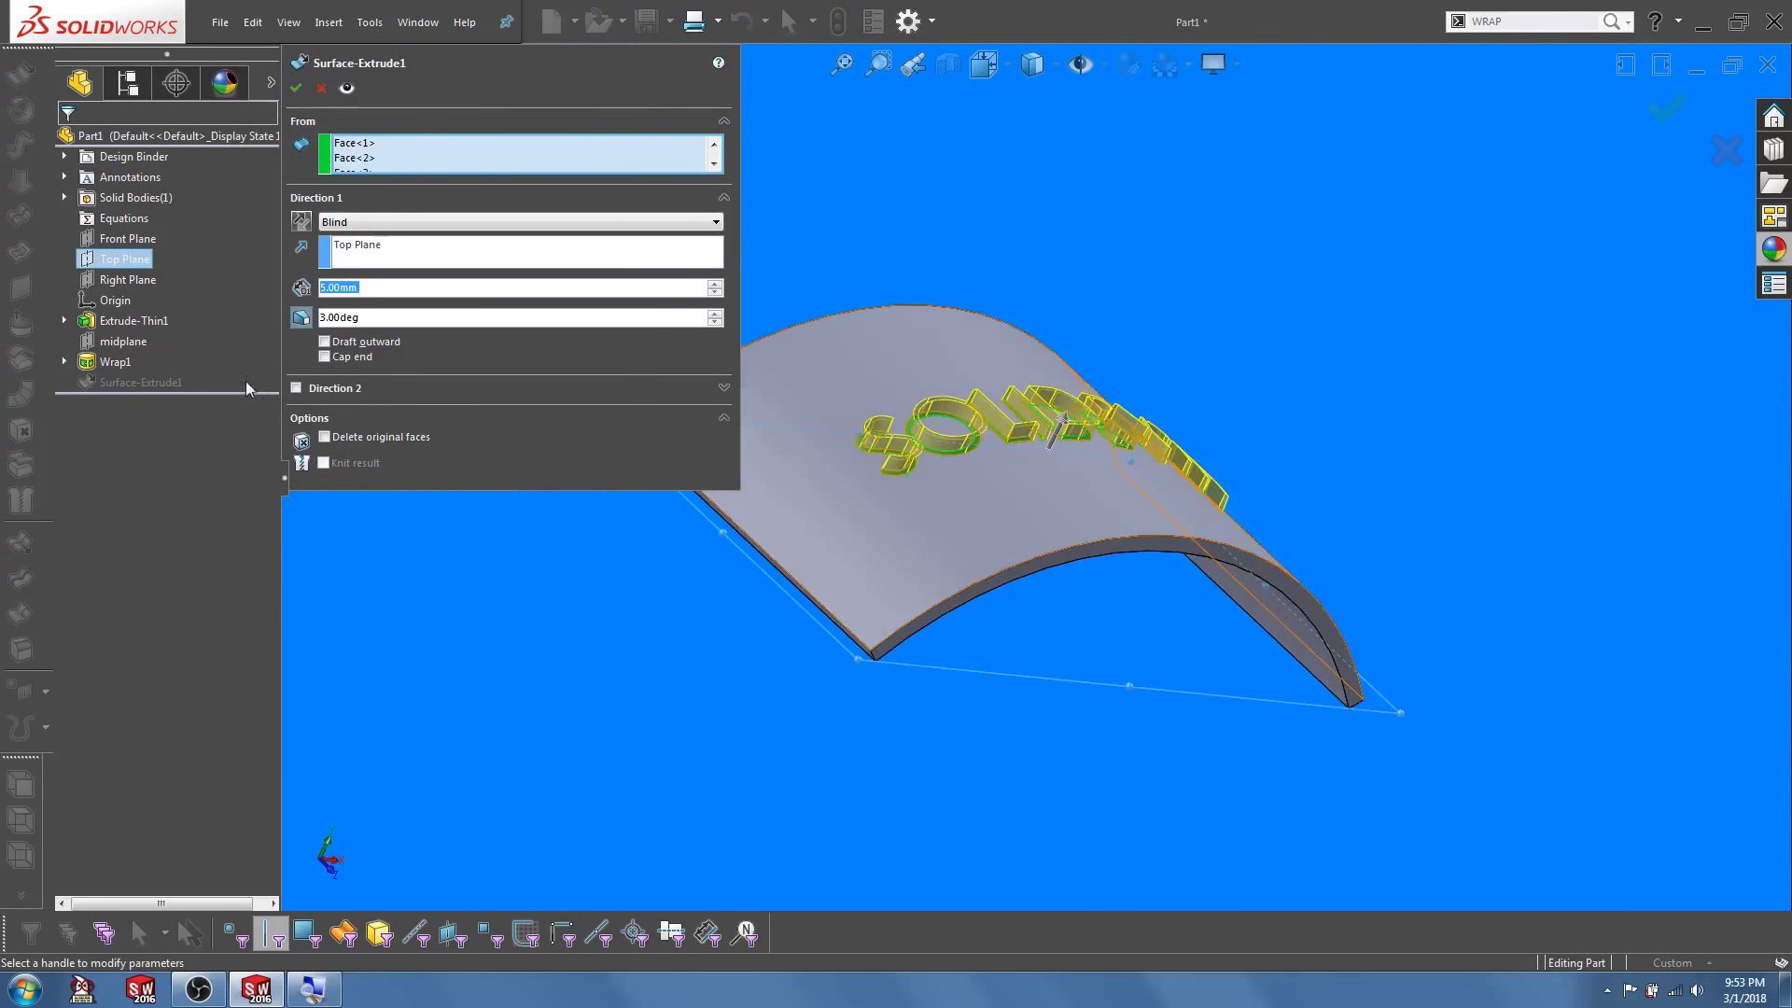
{"action": "left_click", "coordinate": [324, 357]}
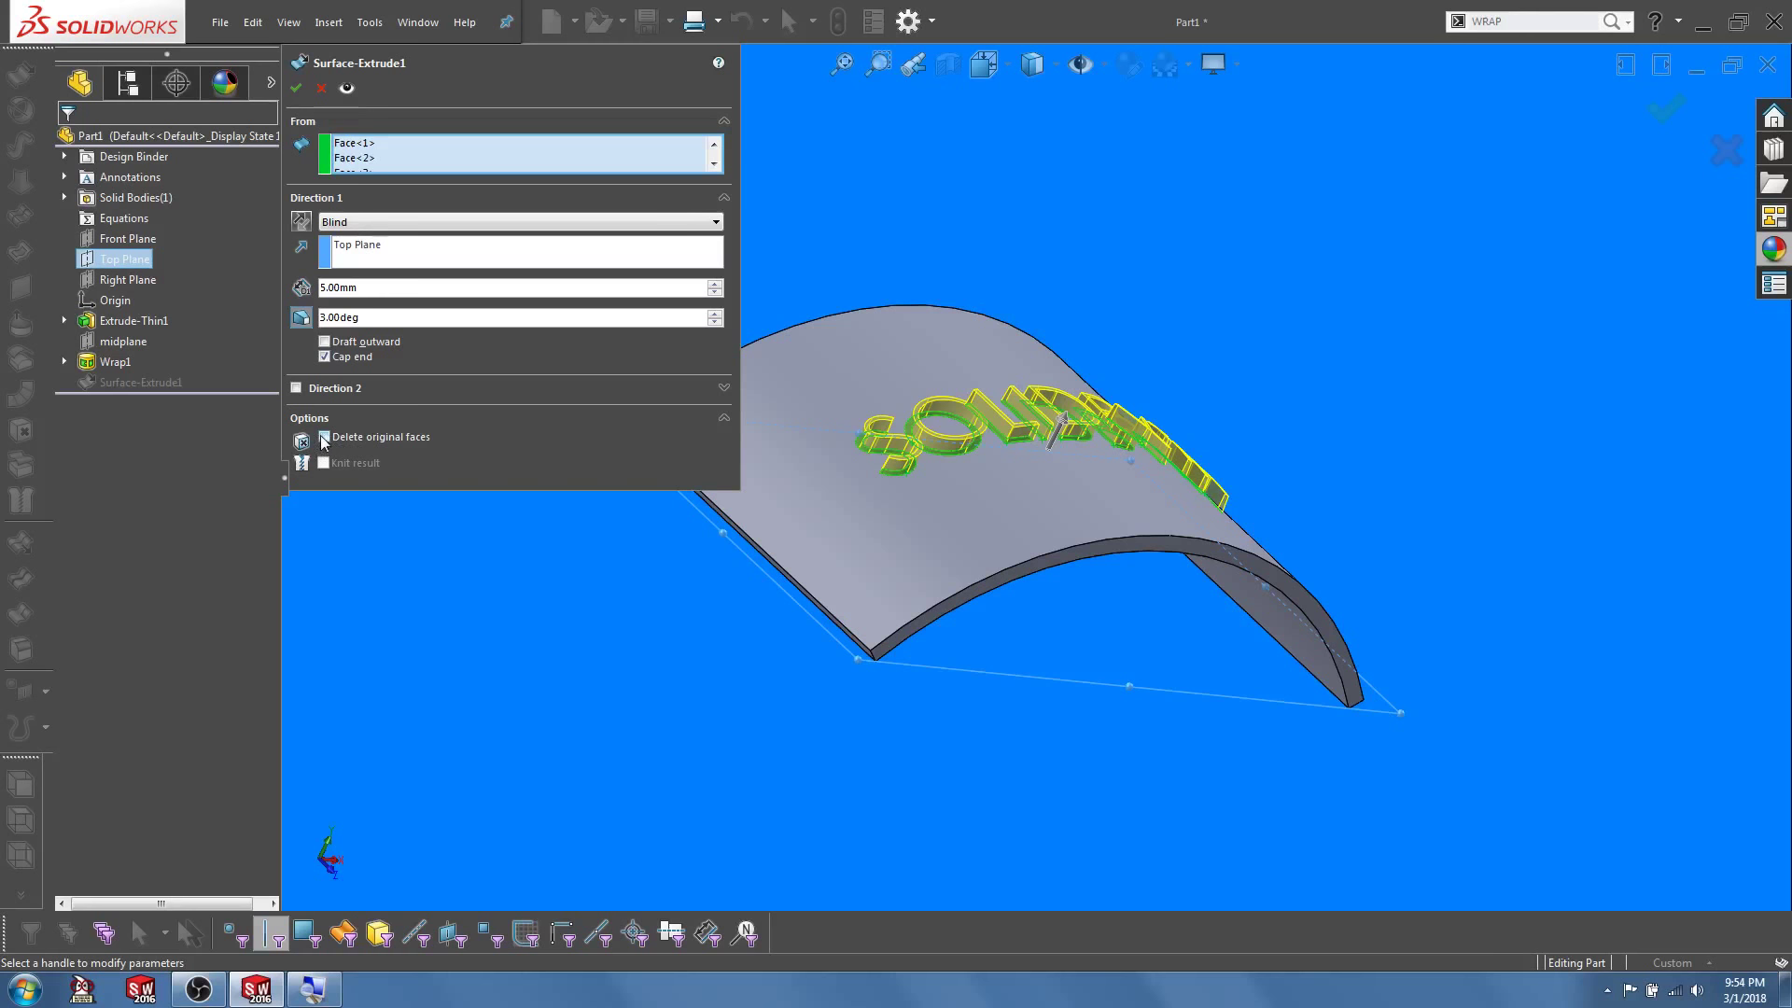
{"action": "left_click", "coordinate": [324, 437]}
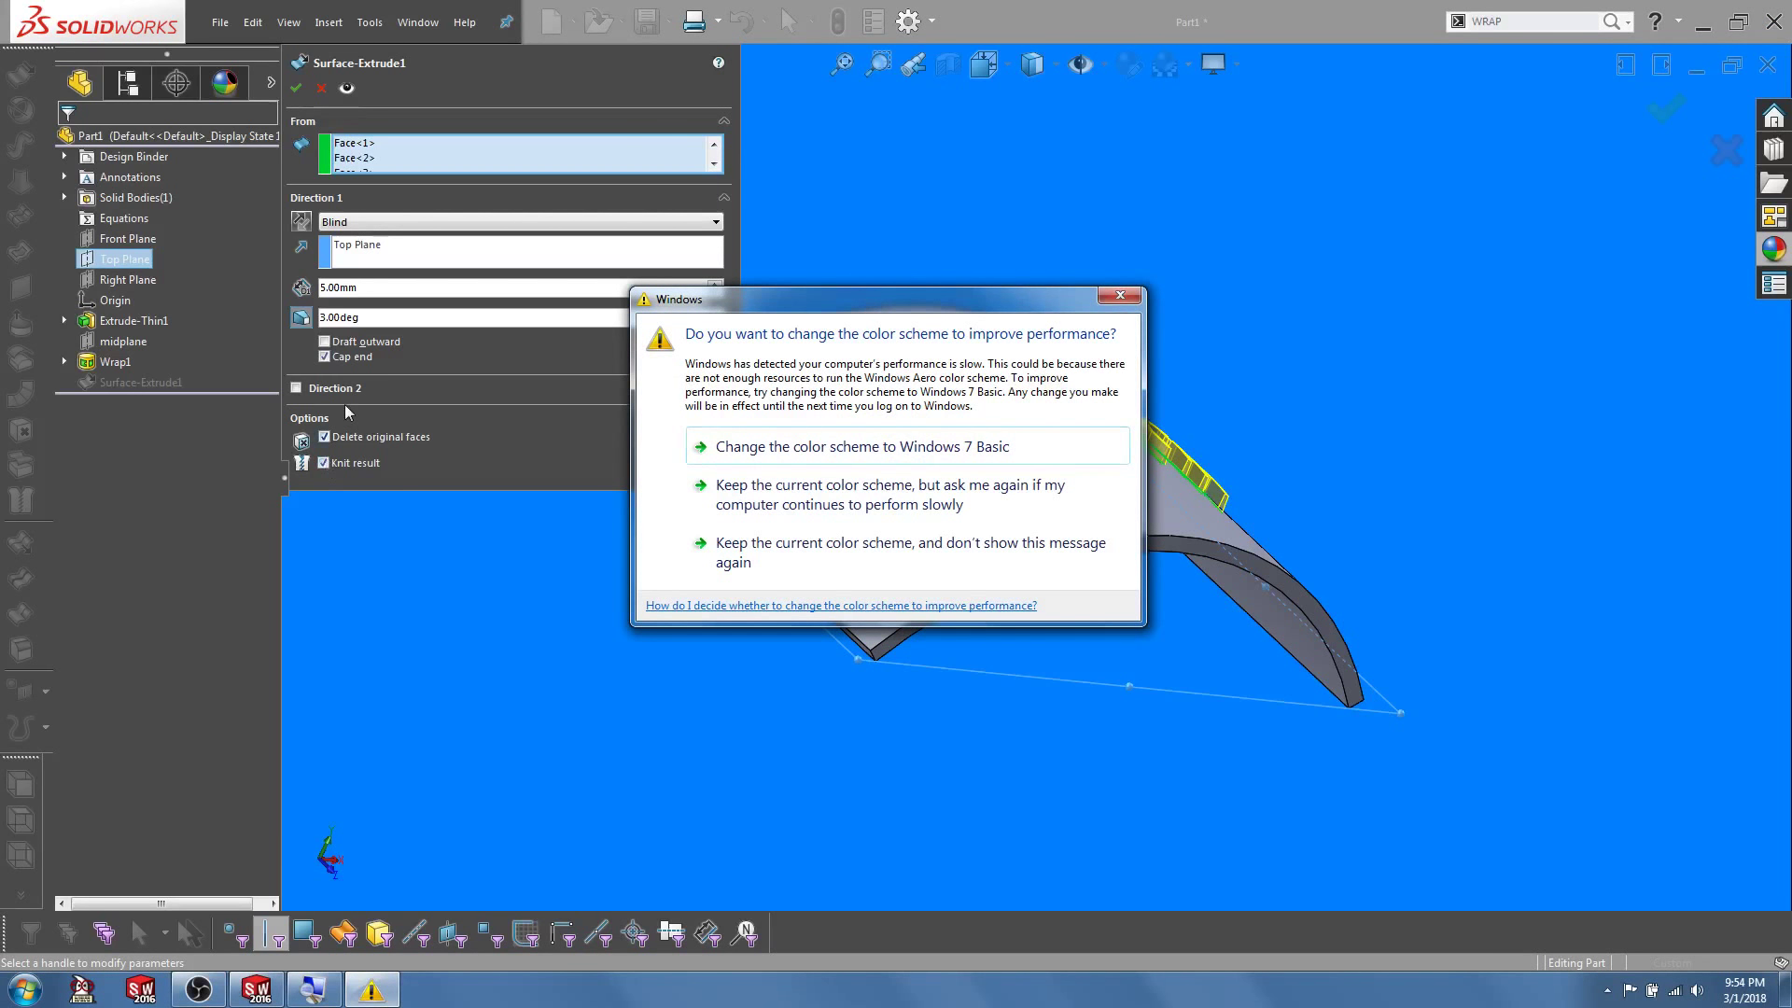
{"action": "left_click", "coordinate": [1120, 295]}
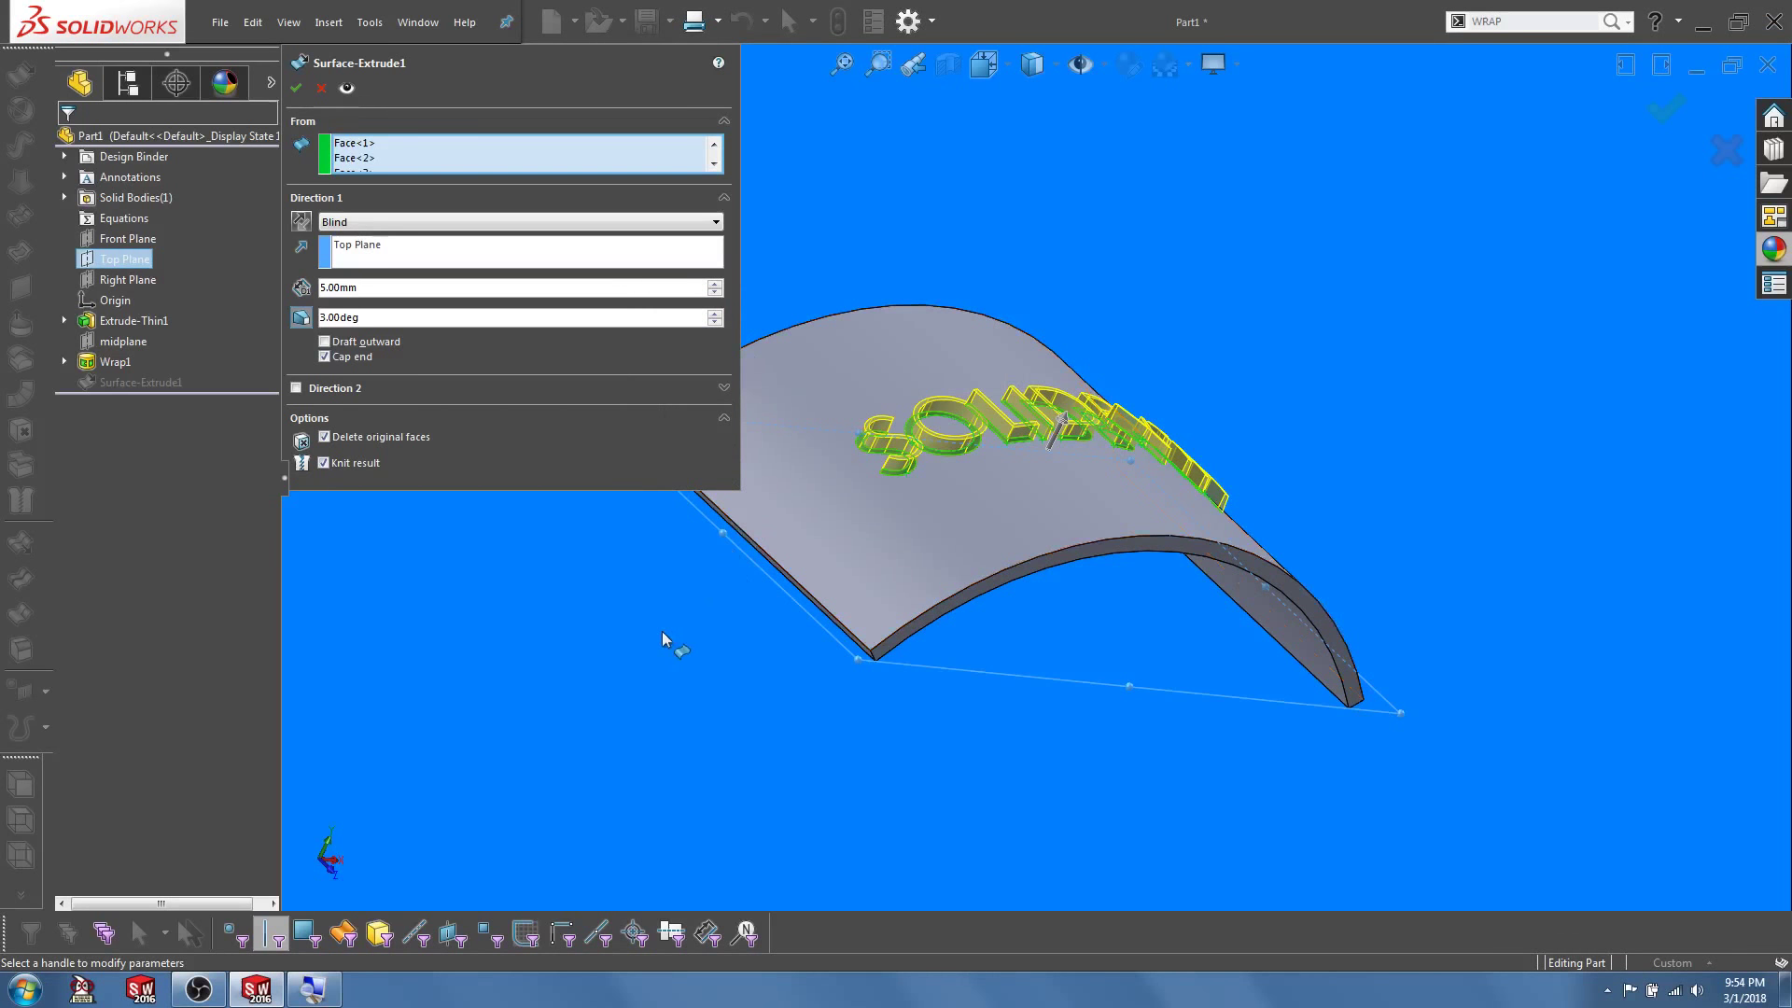
{"action": "middle_click_drag", "start_coordinate": [658, 635], "coordinate": [715, 693]}
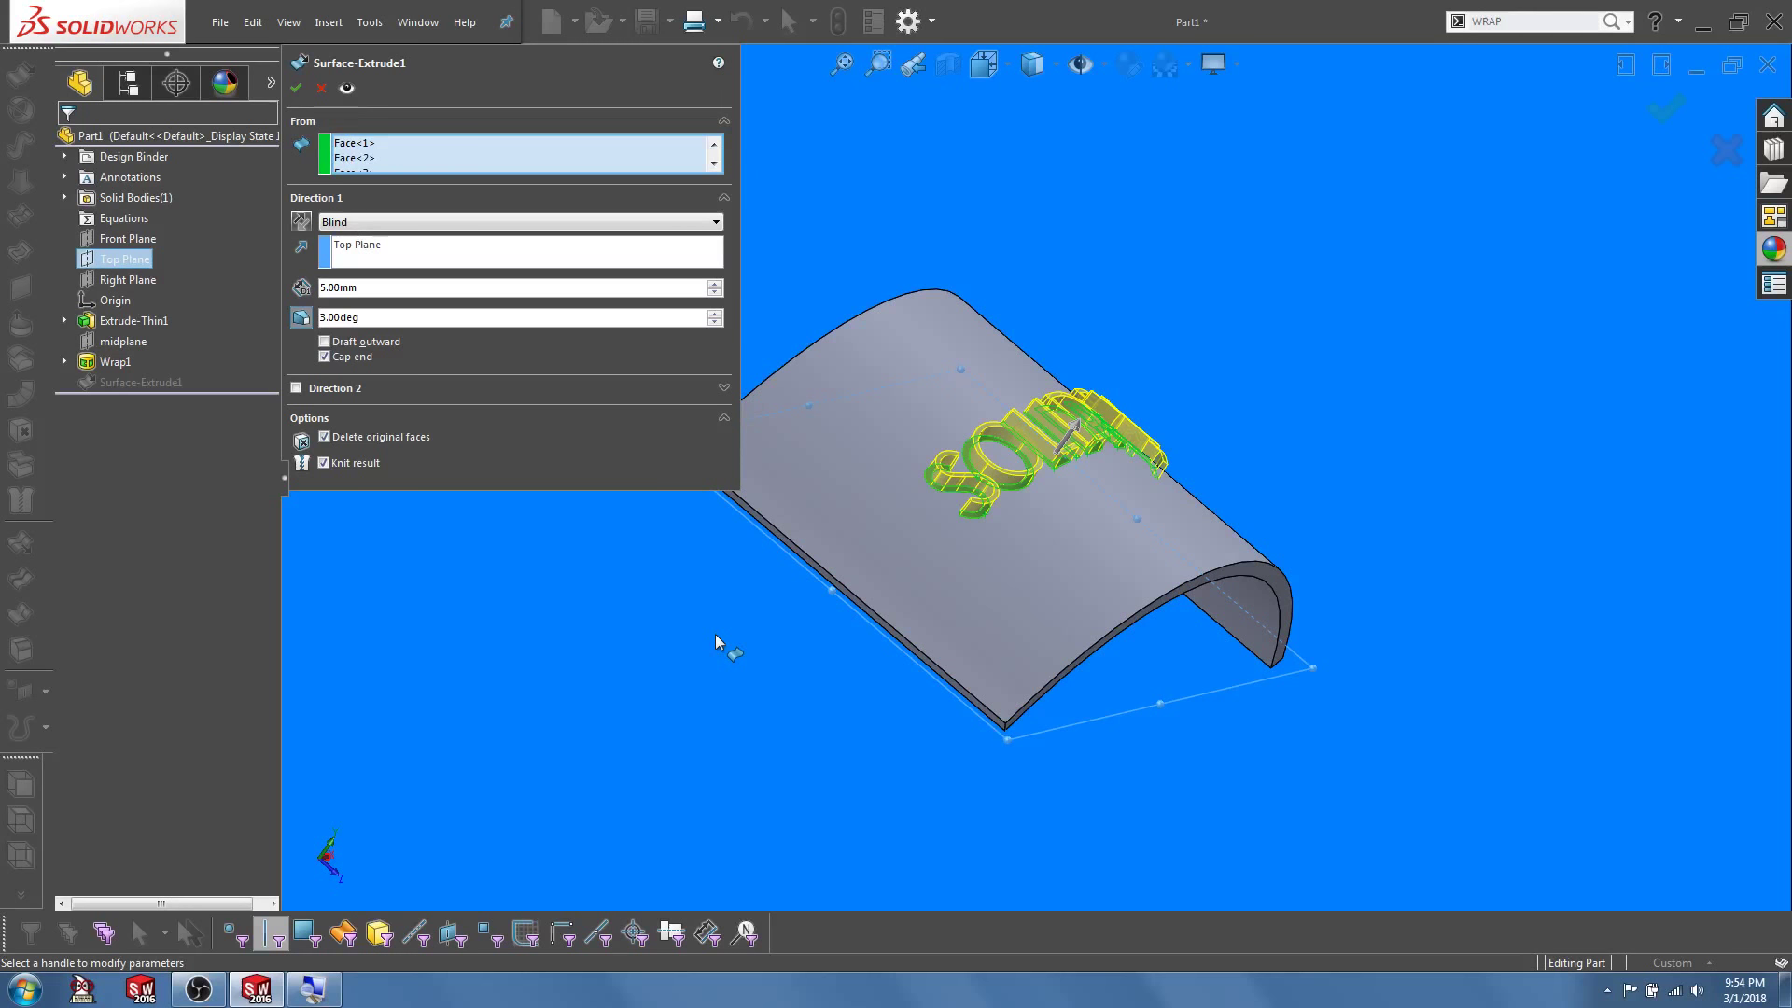
{"action": "left_click", "coordinate": [296, 88]}
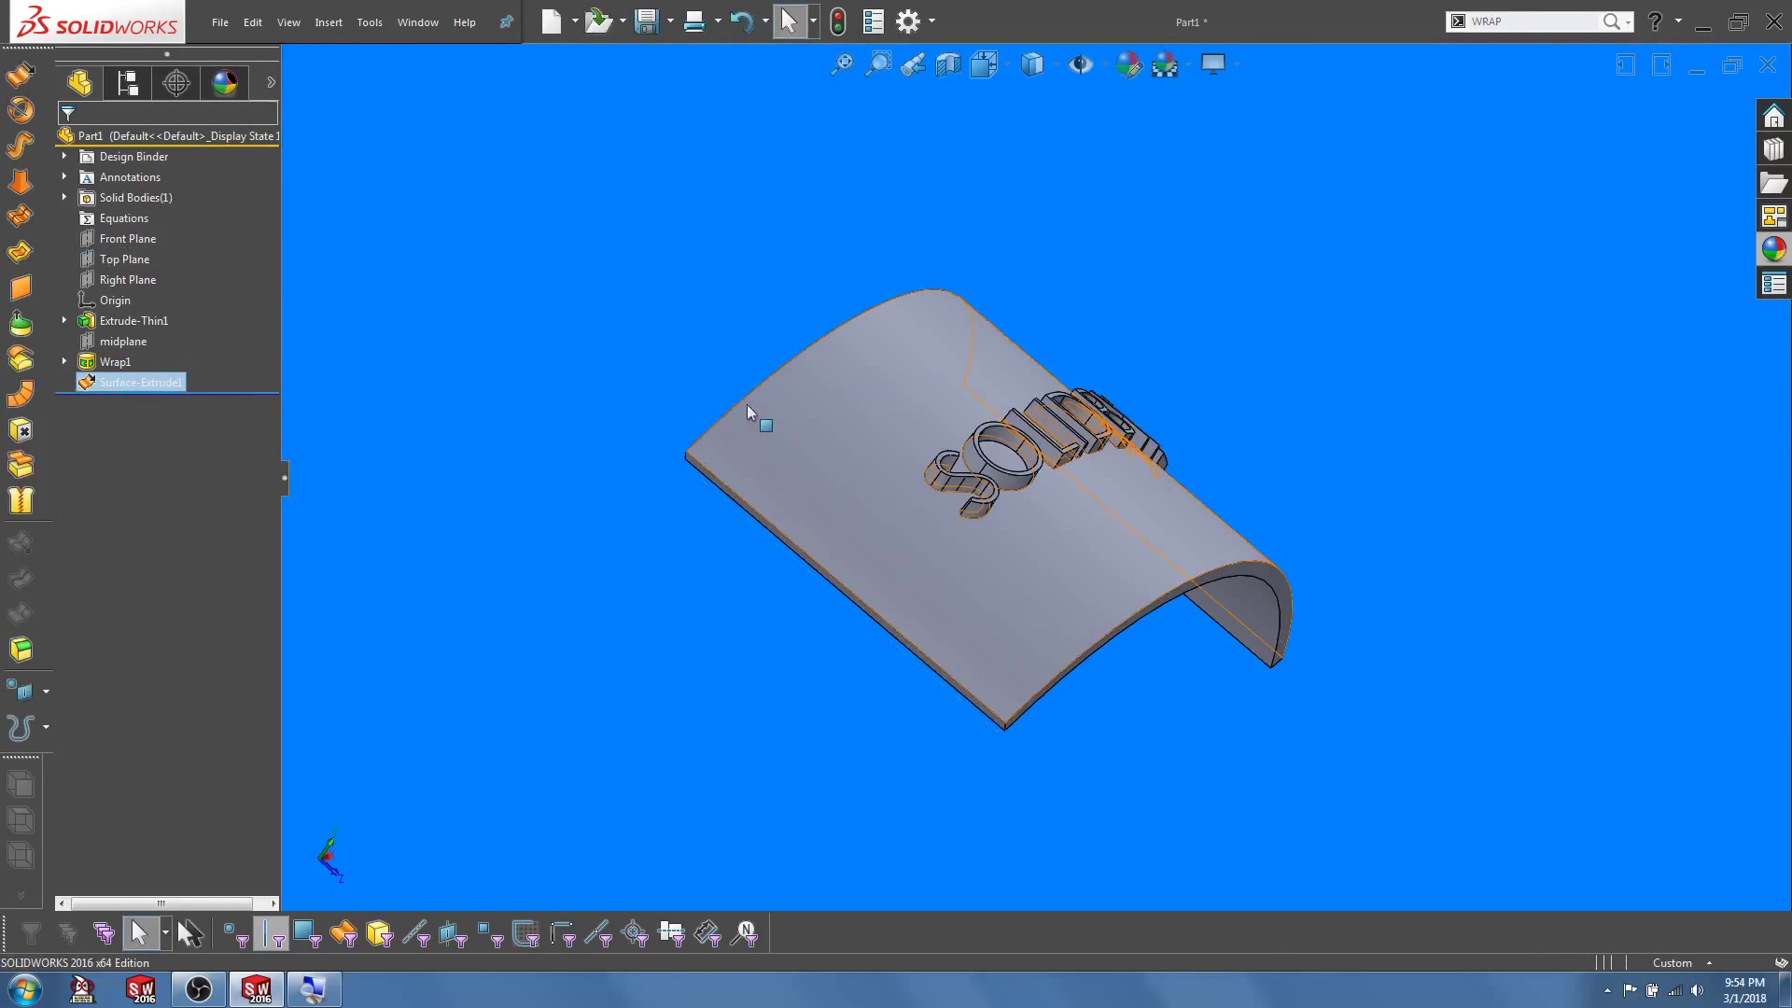
Show a section view of the plate and raised letters cut along the midplane
{"action": "middle_click_drag", "start_coordinate": [920, 502], "coordinate": [746, 483]}
{"action": "scroll", "coordinate": [1032, 424], "scroll_direction": "down", "scroll_amount": 2}
{"action": "scroll", "coordinate": [1027, 429], "scroll_direction": "up", "scroll_amount": 3}
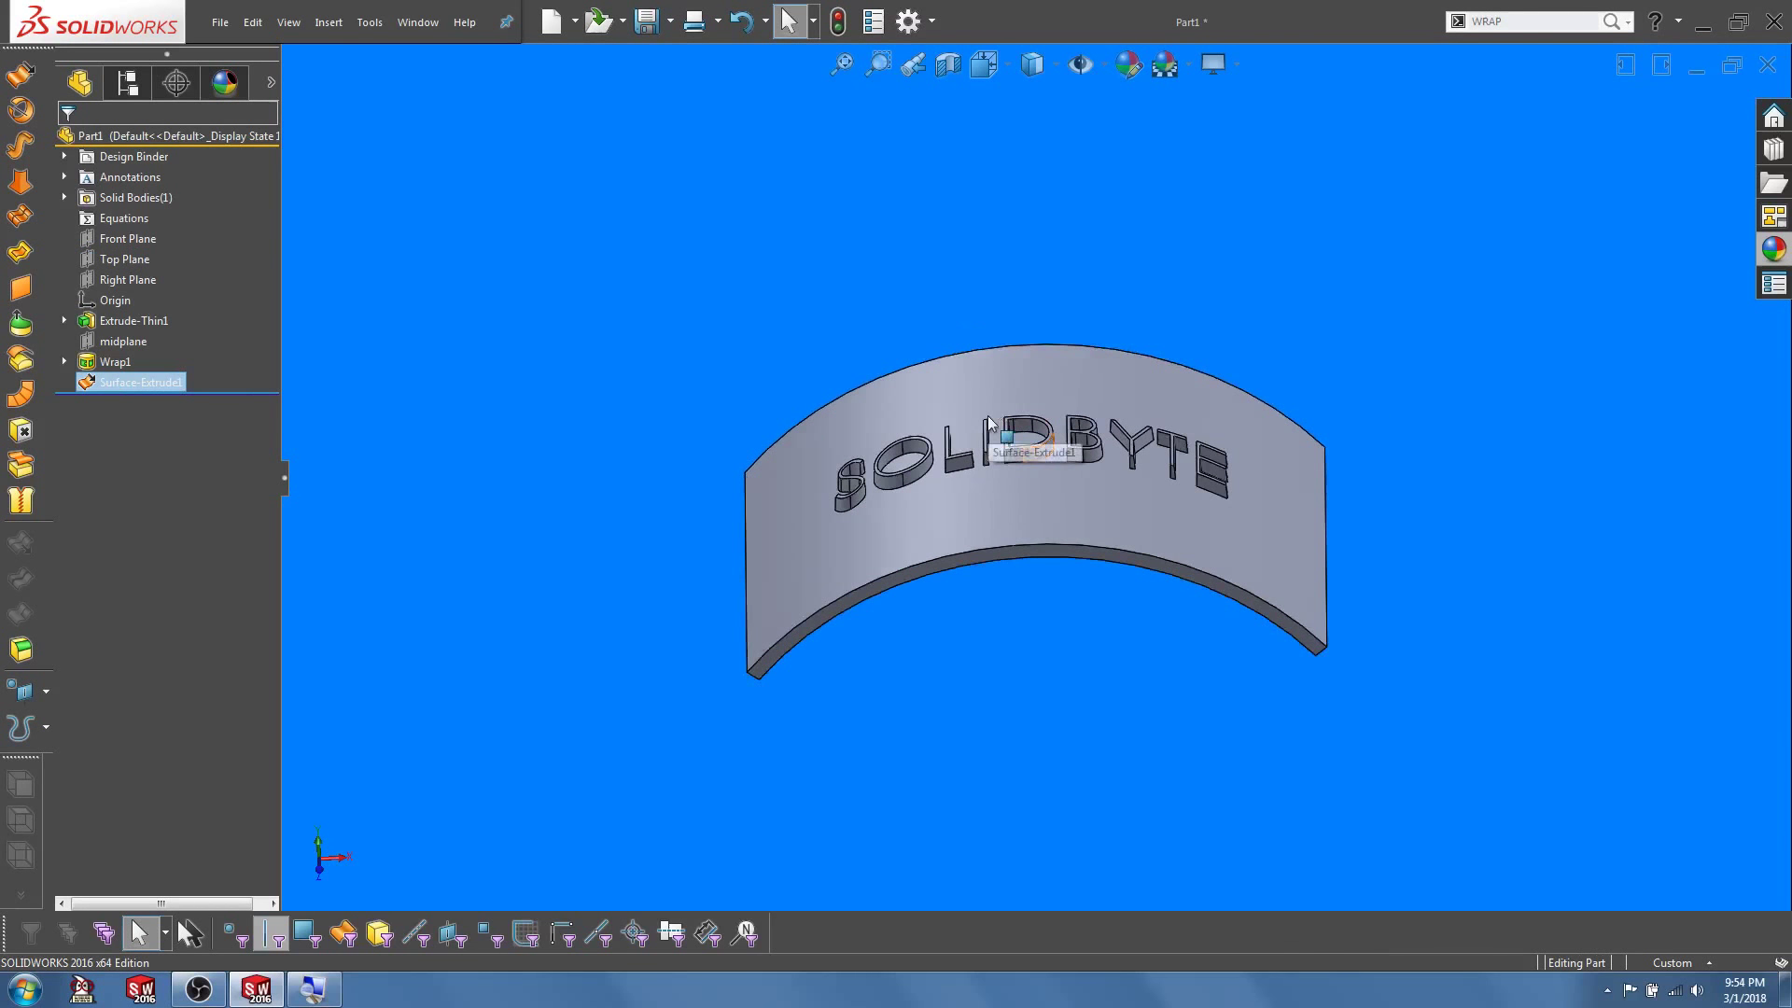
{"action": "scroll", "coordinate": [987, 418], "scroll_direction": "down", "scroll_amount": 3}
{"action": "middle_click_drag", "start_coordinate": [1190, 492], "coordinate": [1182, 534]}
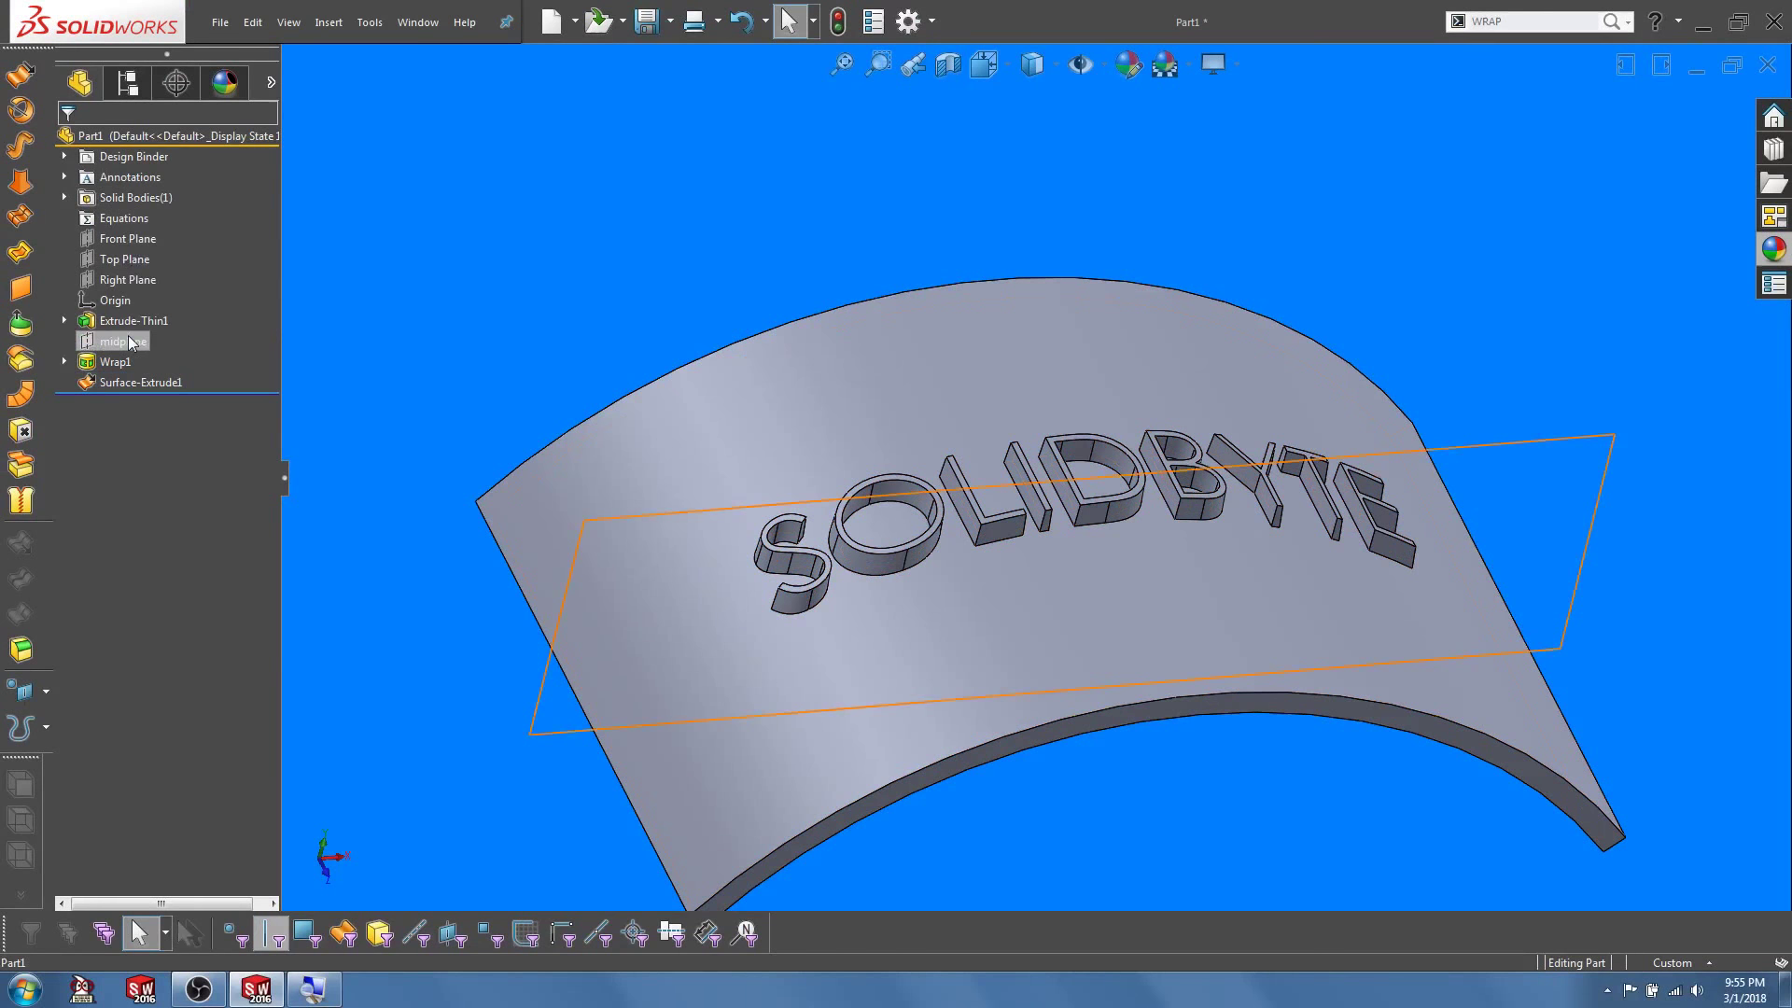
{"action": "left_click", "coordinate": [144, 625]}
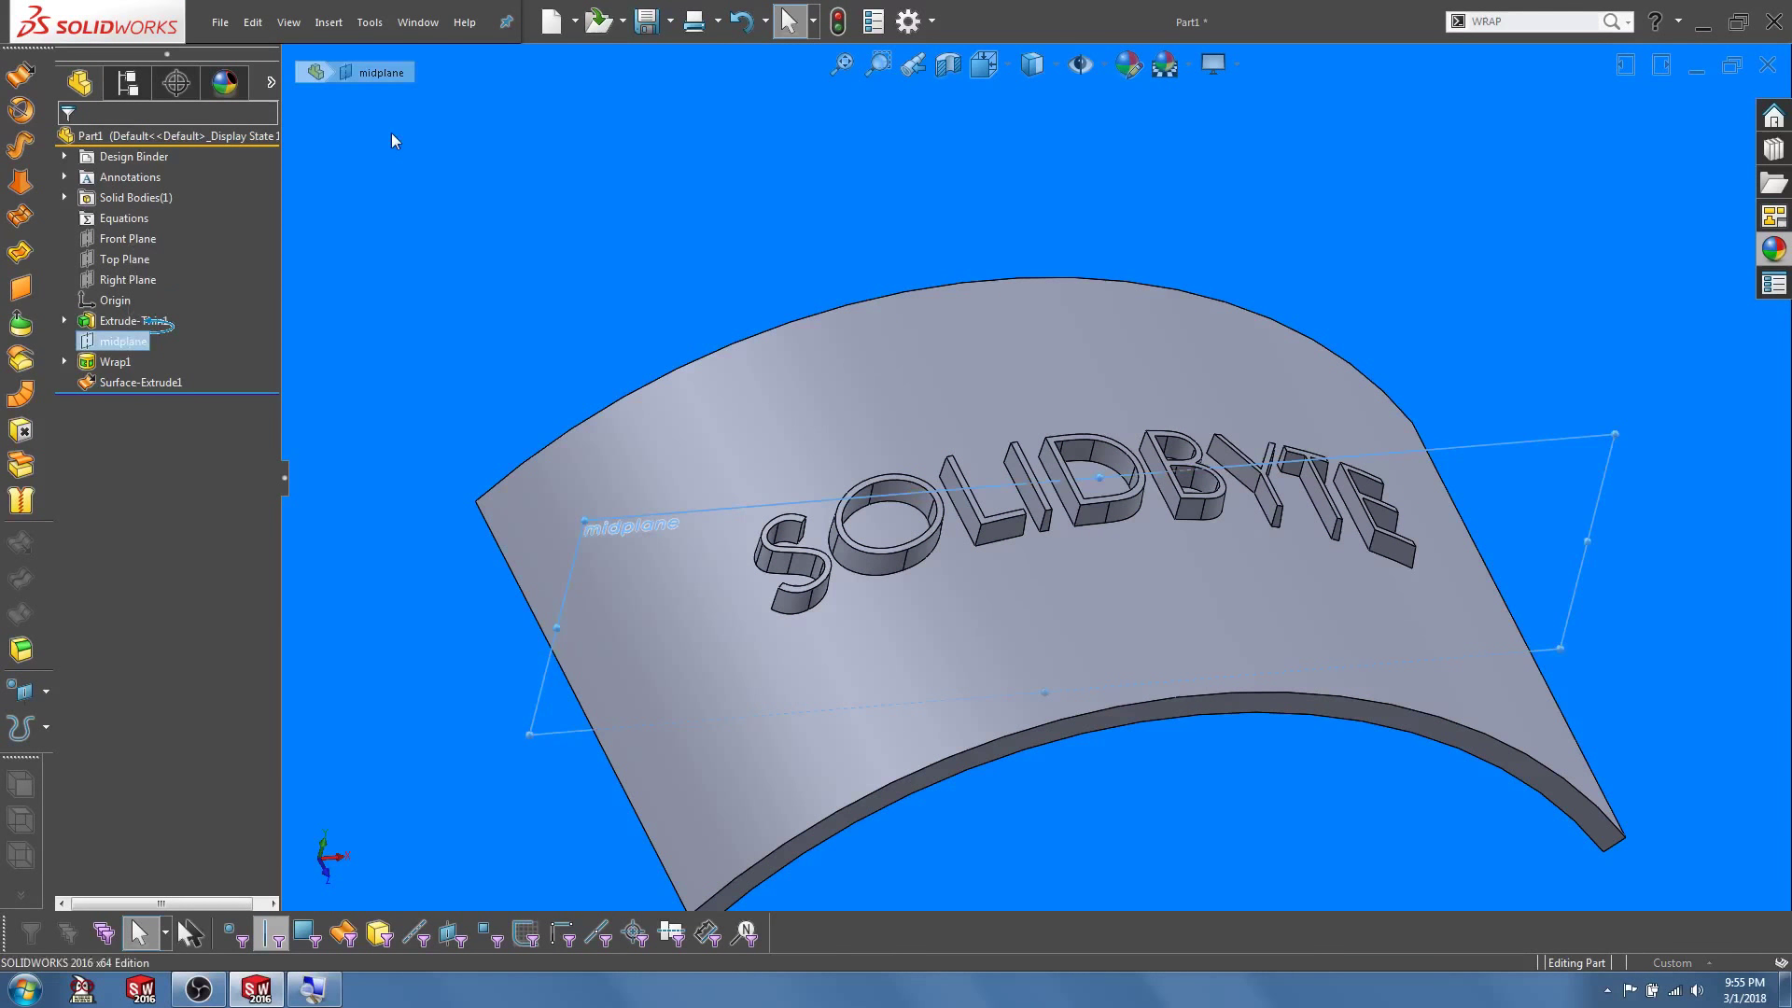
{"action": "right_click_drag", "start_coordinate": [390, 132], "coordinate": [464, 252]}
{"action": "left_click", "coordinate": [296, 88]}
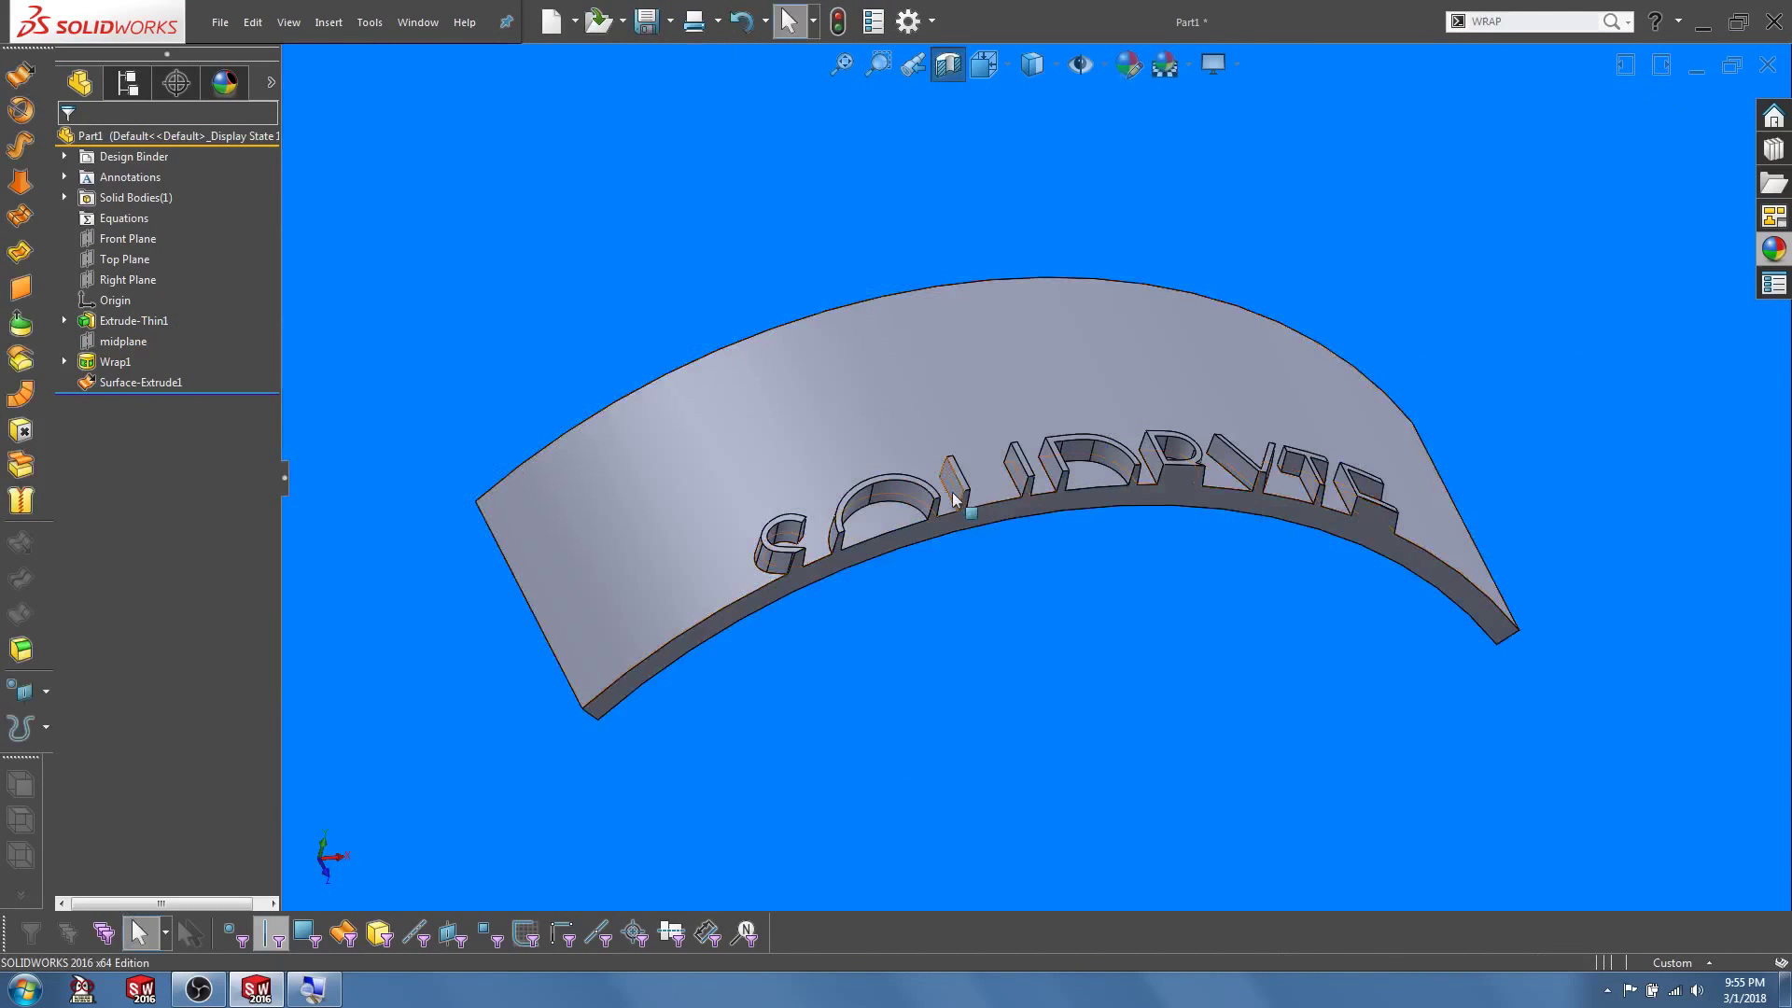
Examine the sectioned letters along the curved plate for solid material, wall draft and their connection to the plate
{"action": "scroll", "coordinate": [954, 504], "scroll_direction": "down", "scroll_amount": 3}
{"action": "middle_click_drag", "start_coordinate": [954, 504], "coordinate": [860, 313]}
{"action": "middle_click_drag", "start_coordinate": [1004, 457], "coordinate": [1152, 547]}
{"action": "scroll", "coordinate": [1103, 523], "scroll_direction": "up", "scroll_amount": 3}
{"action": "scroll", "coordinate": [1152, 547], "scroll_direction": "down", "scroll_amount": 3}
{"action": "scroll", "coordinate": [1152, 547], "scroll_direction": "up", "scroll_amount": 3}
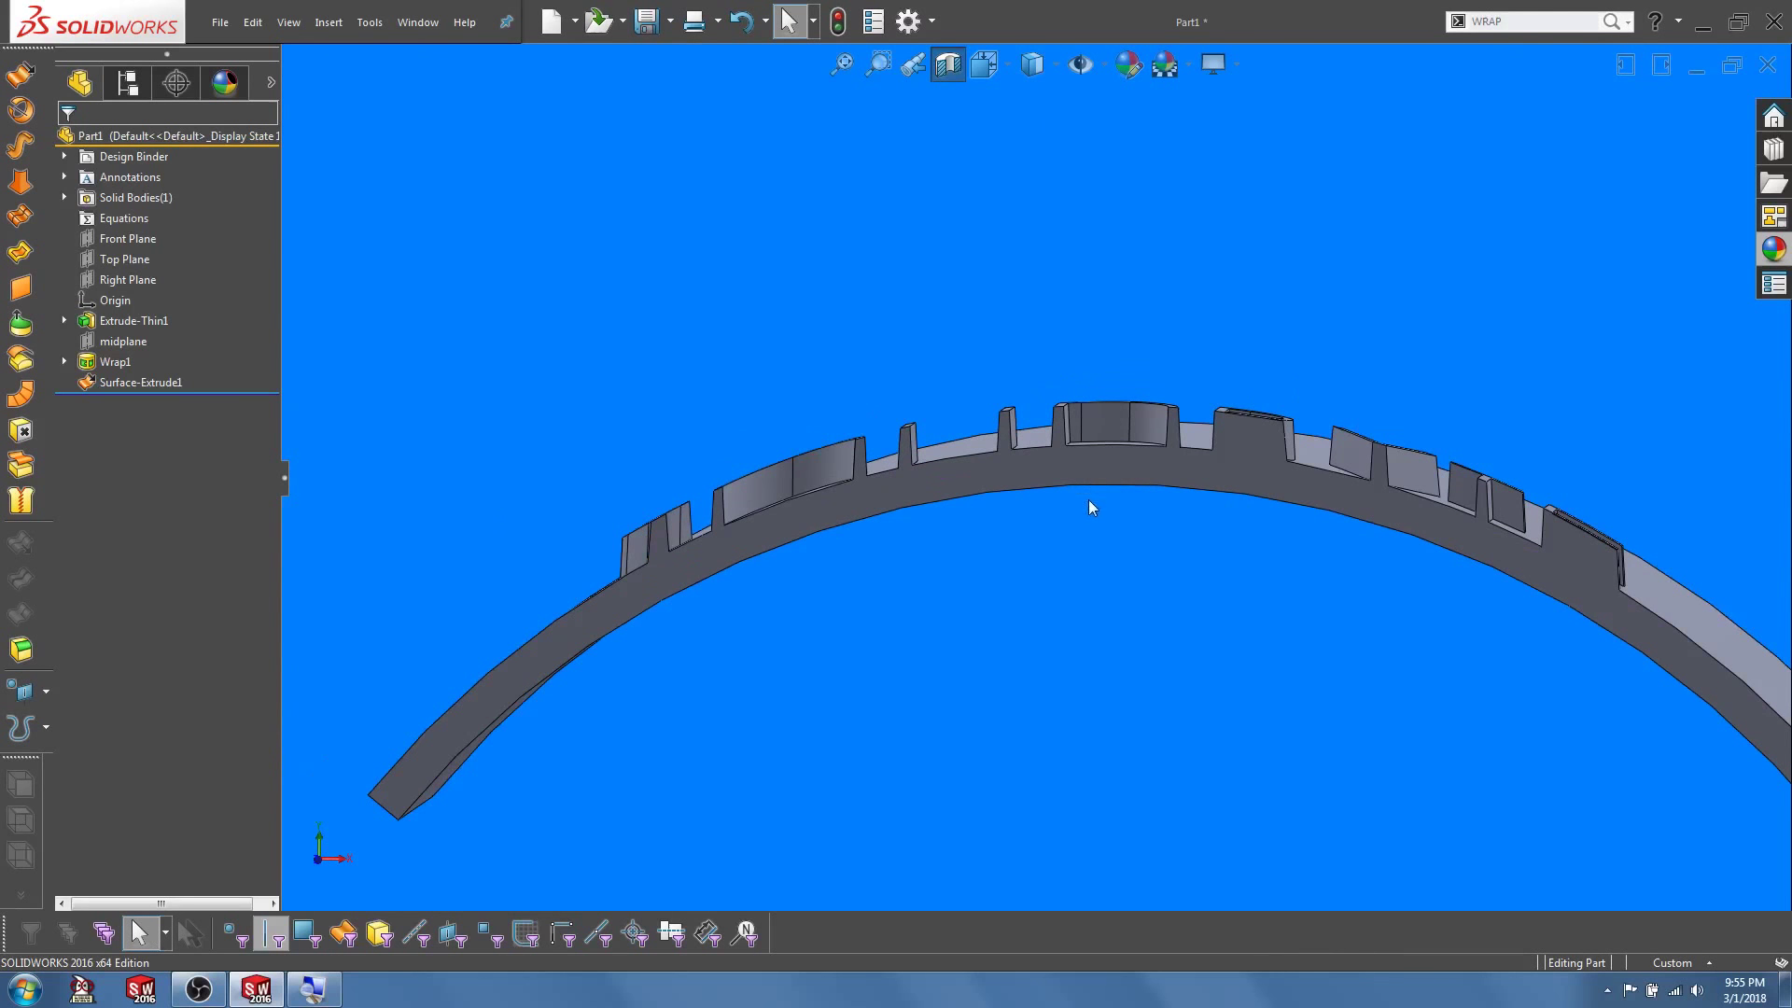
{"action": "scroll", "coordinate": [1088, 501], "scroll_direction": "down", "scroll_amount": 2}
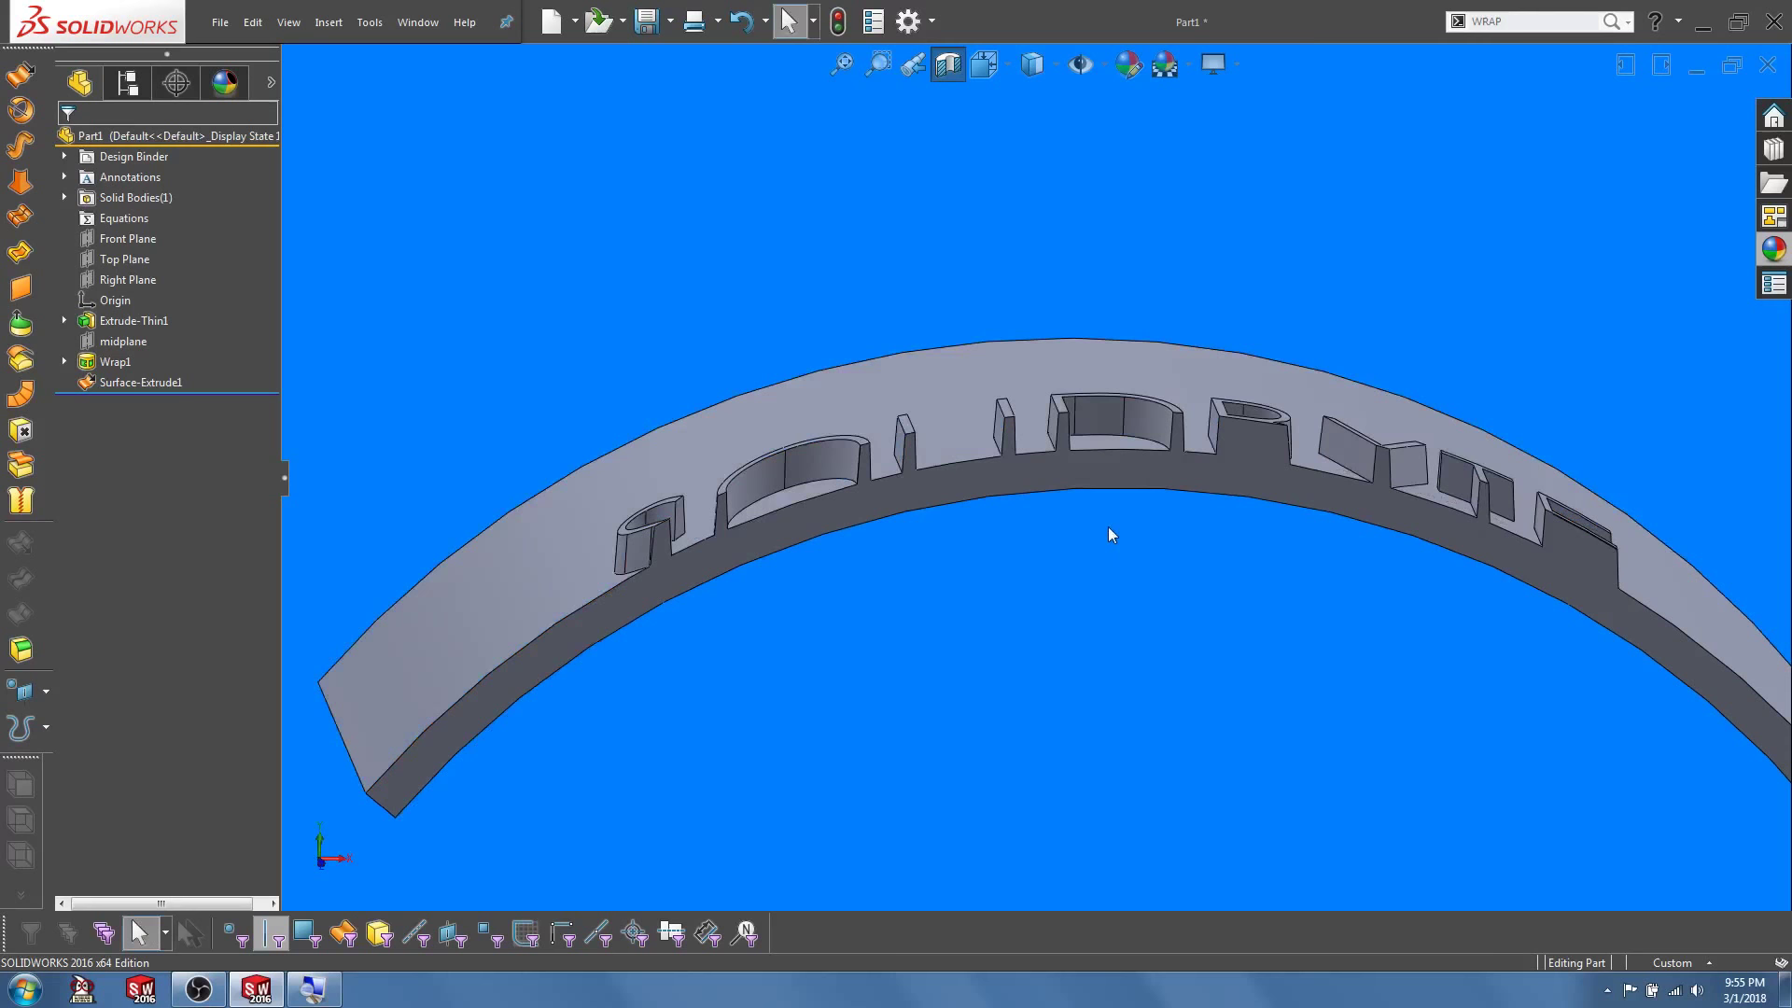